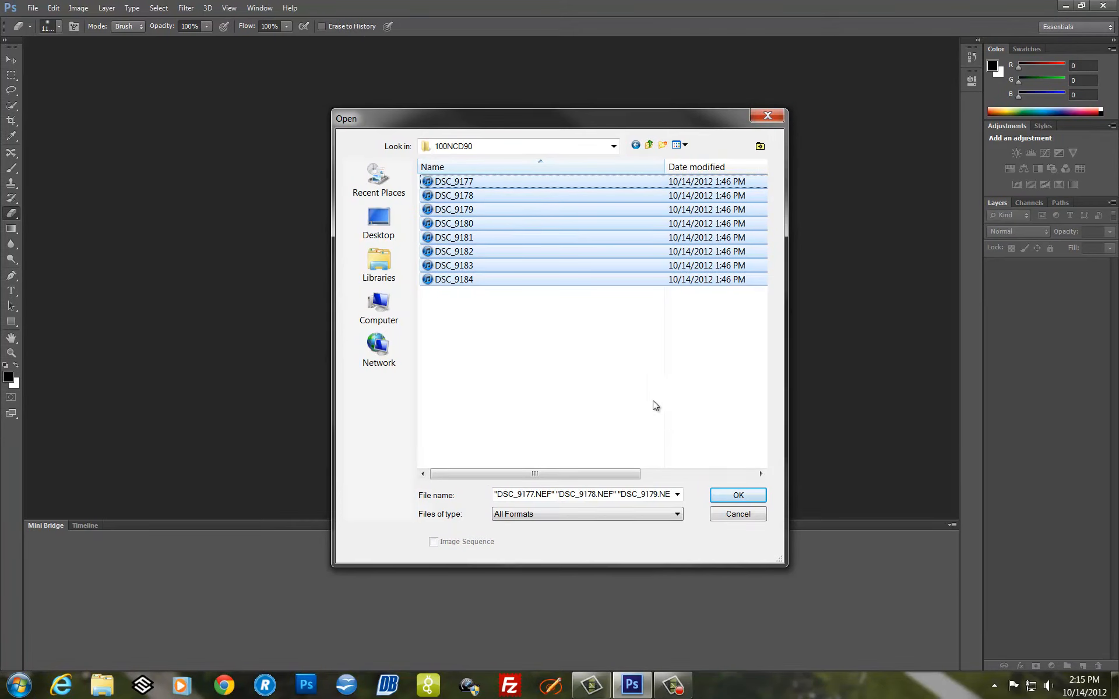
# Photomerge the files DSC_9177 to DSC_9184 into a blended panorama with the Auto layout, and rotate the merged image 180°.
pyautogui.click(737, 495)
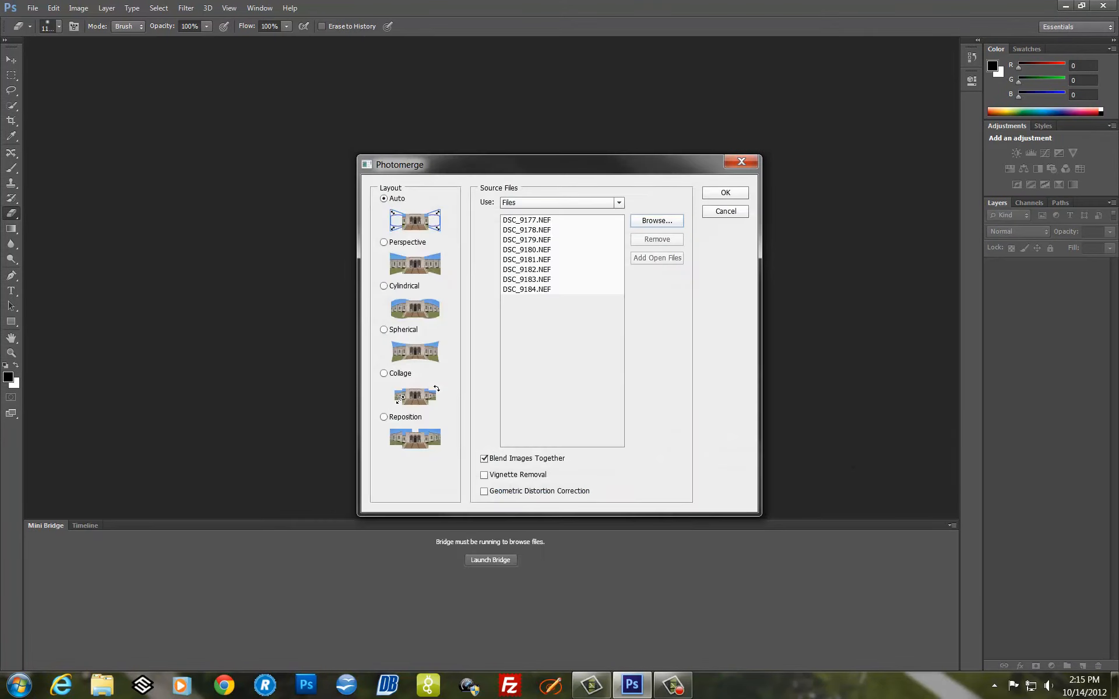
pyautogui.click(727, 194)
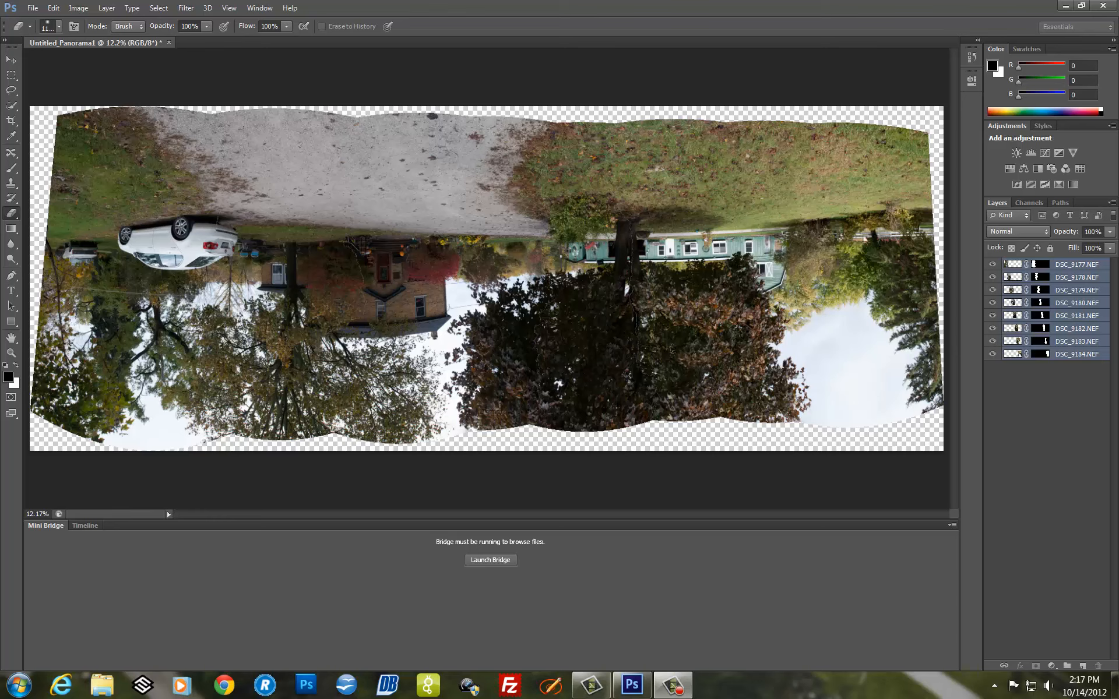
pyautogui.click(55, 8)
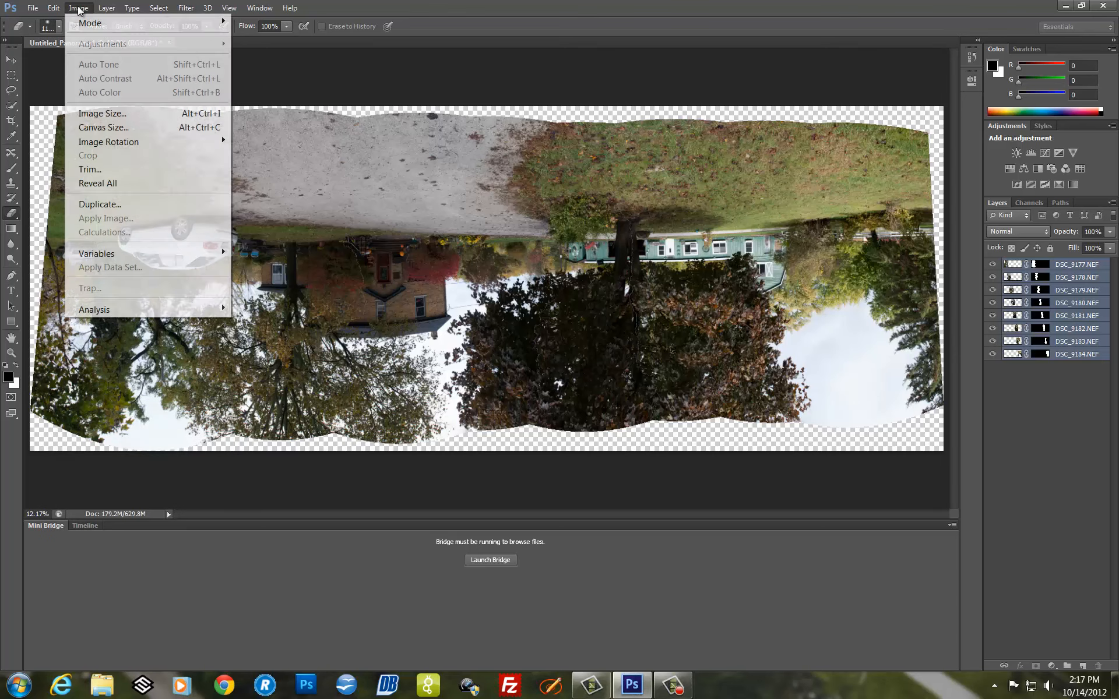
pyautogui.moveTo(122, 145)
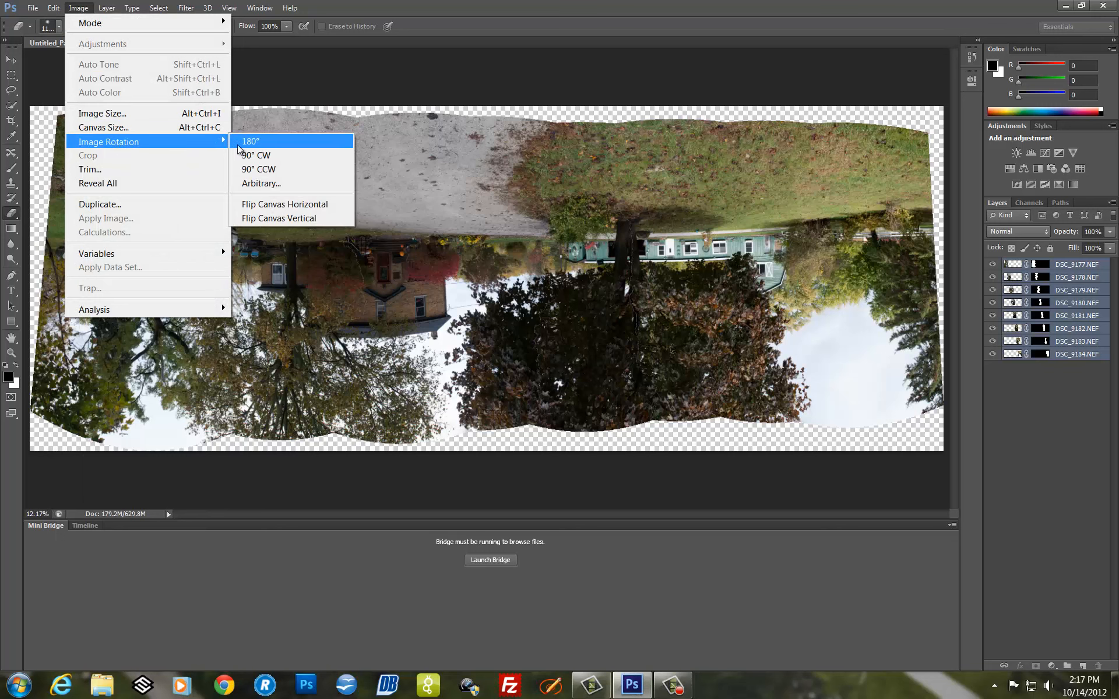
pyautogui.click(273, 146)
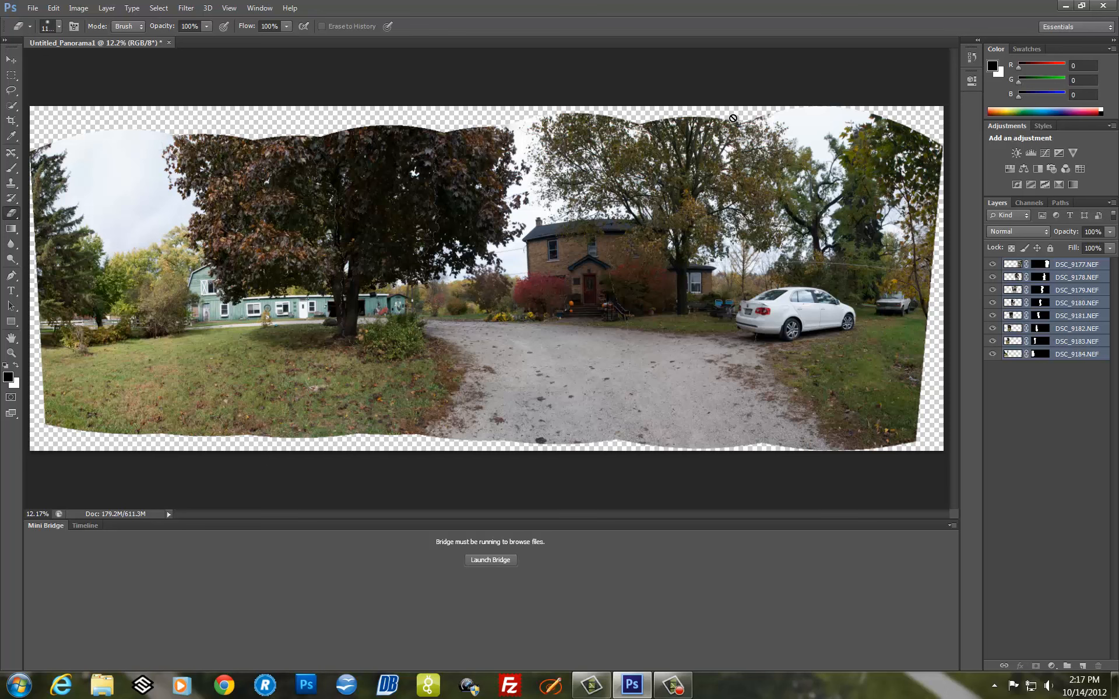
# Crop the panorama to exclude the uneven transparent borders, tightening the left edge slightly inward.
pyautogui.press('c')
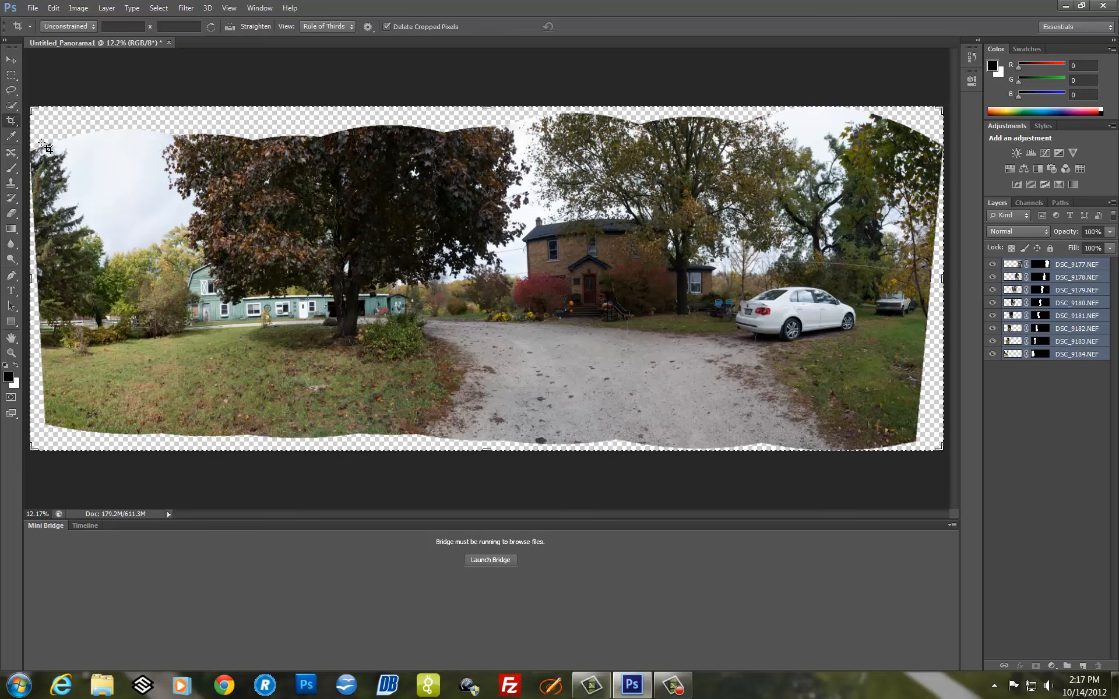
pyautogui.moveTo(41, 142); pyautogui.dragTo(914, 426)
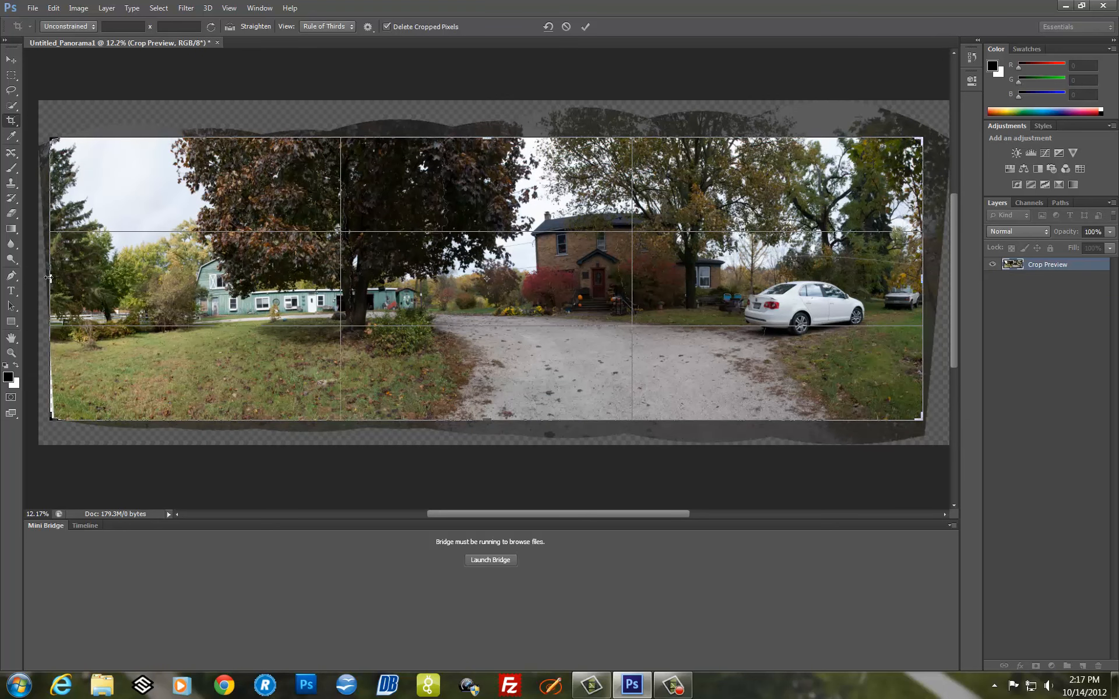
pyautogui.moveTo(50, 279); pyautogui.dragTo(61, 278)
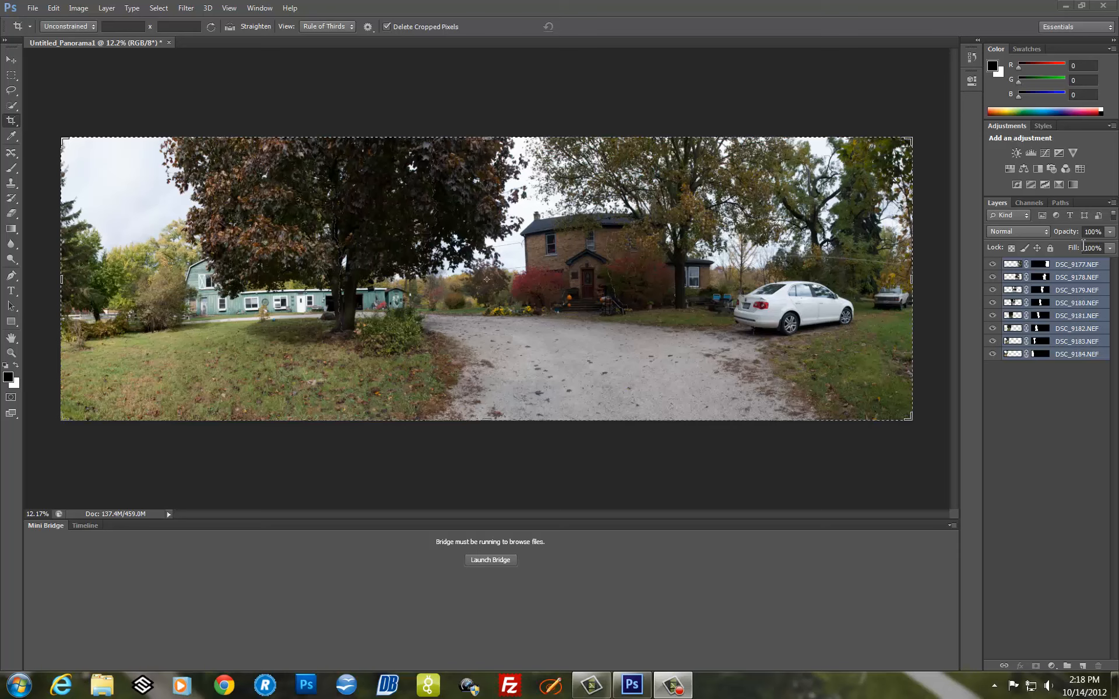
# Flatten the cropped panorama's layers into a single background and clear the selection around the image.
pyautogui.click(1111, 202)
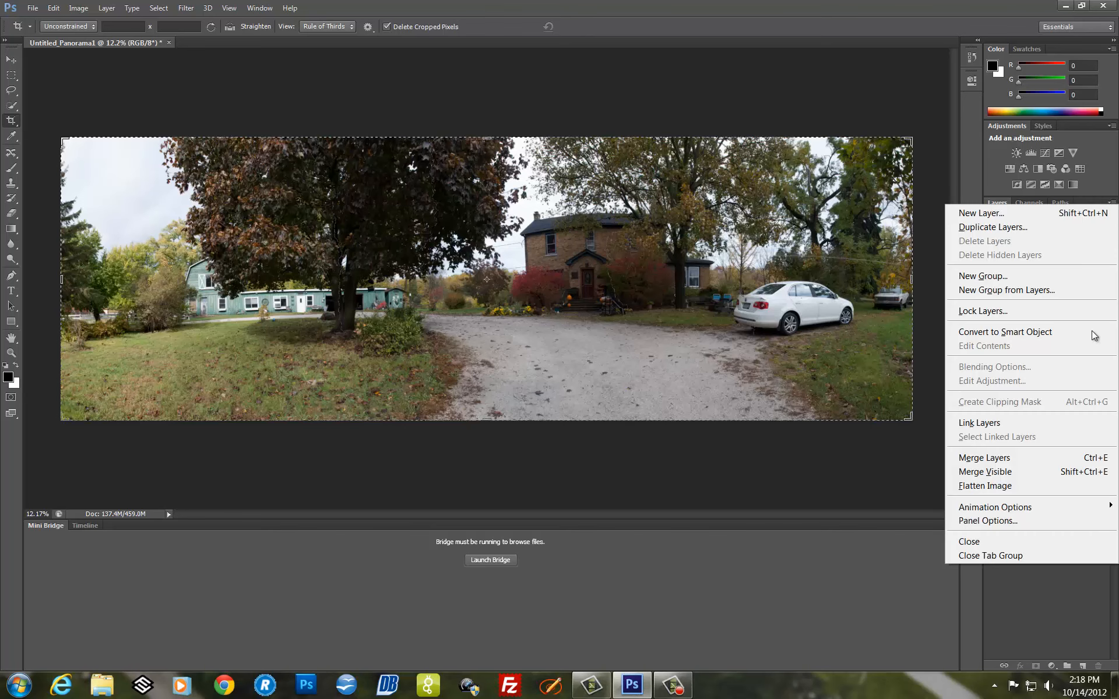
pyautogui.click(1058, 486)
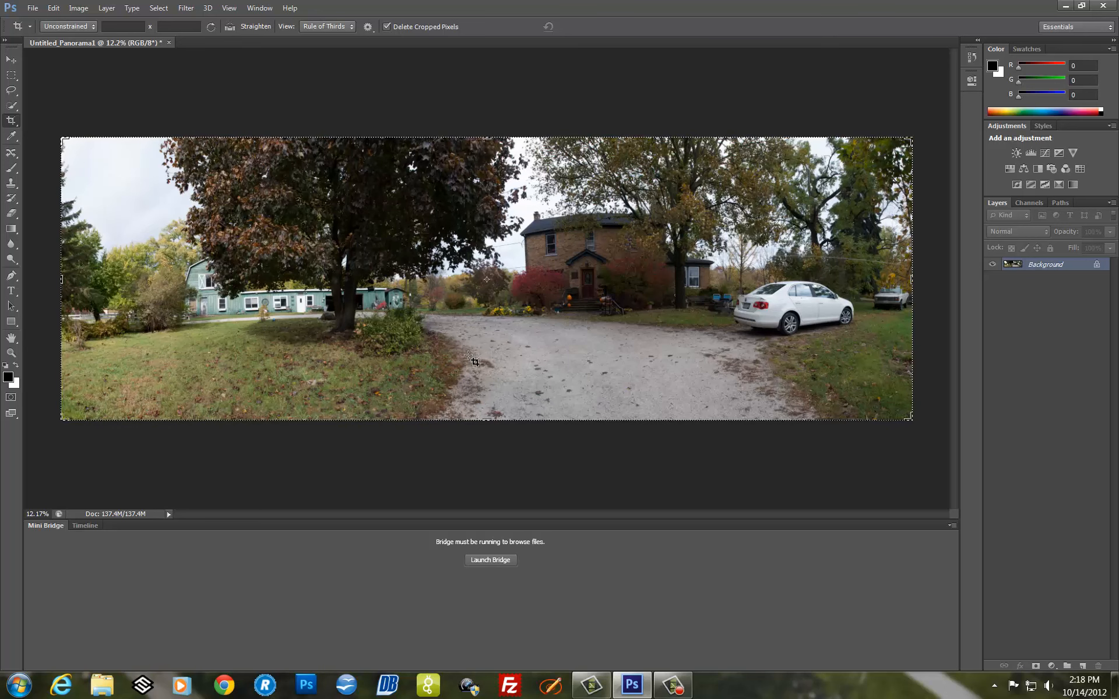
pyautogui.click(11, 59)
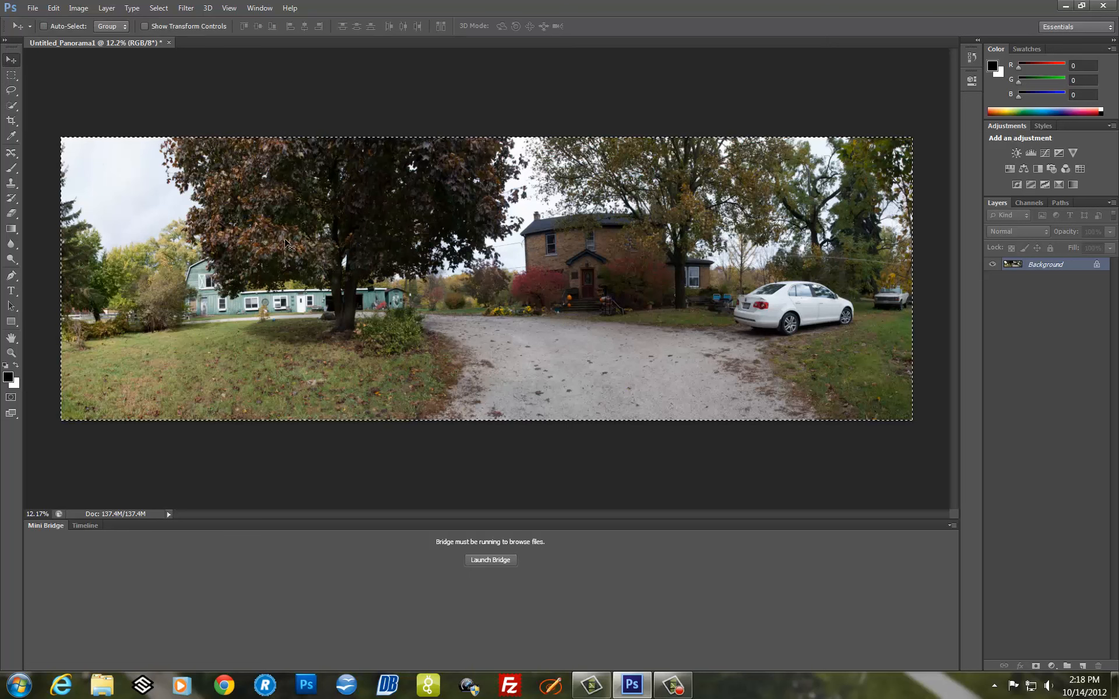
pyautogui.hotkey('ctrl', 'd')
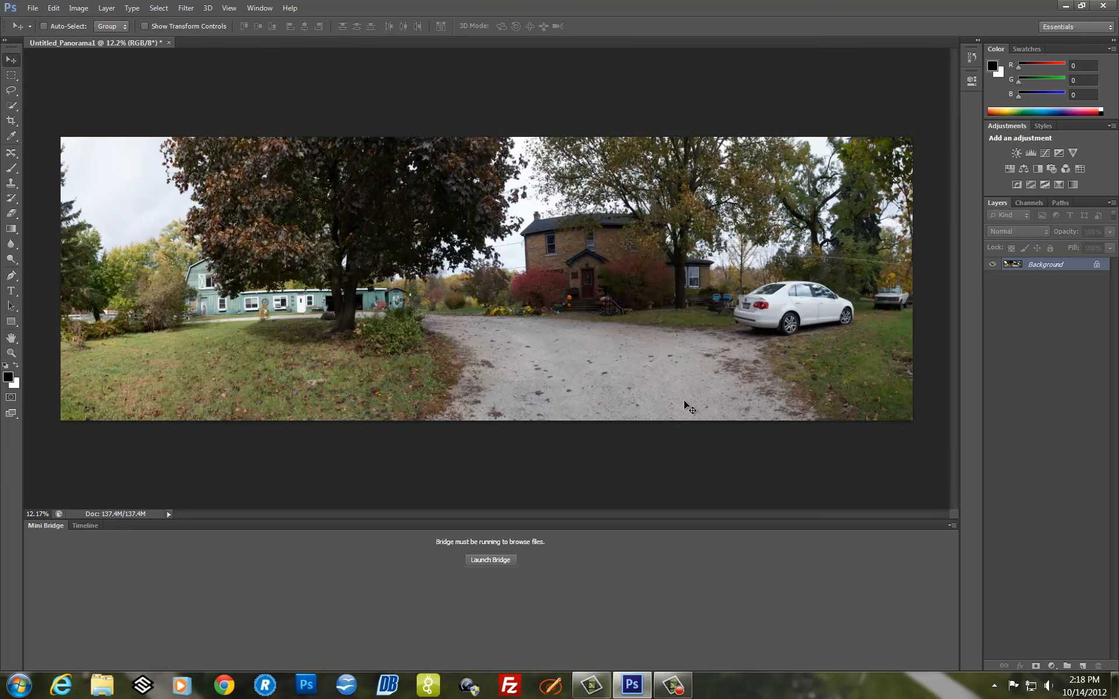
# Darken the panorama with a Curves adjustment, lowering a midtone point on the RGB curve to an output of 85.
pyautogui.click(78, 7)
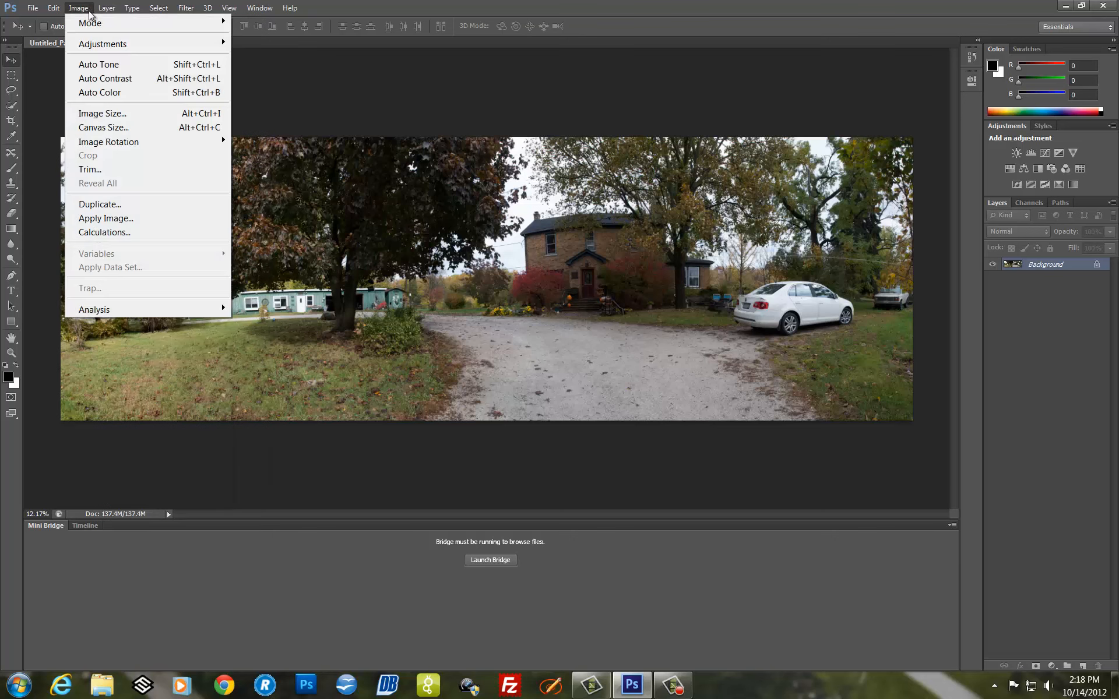
pyautogui.moveTo(92, 23)
pyautogui.moveTo(149, 43)
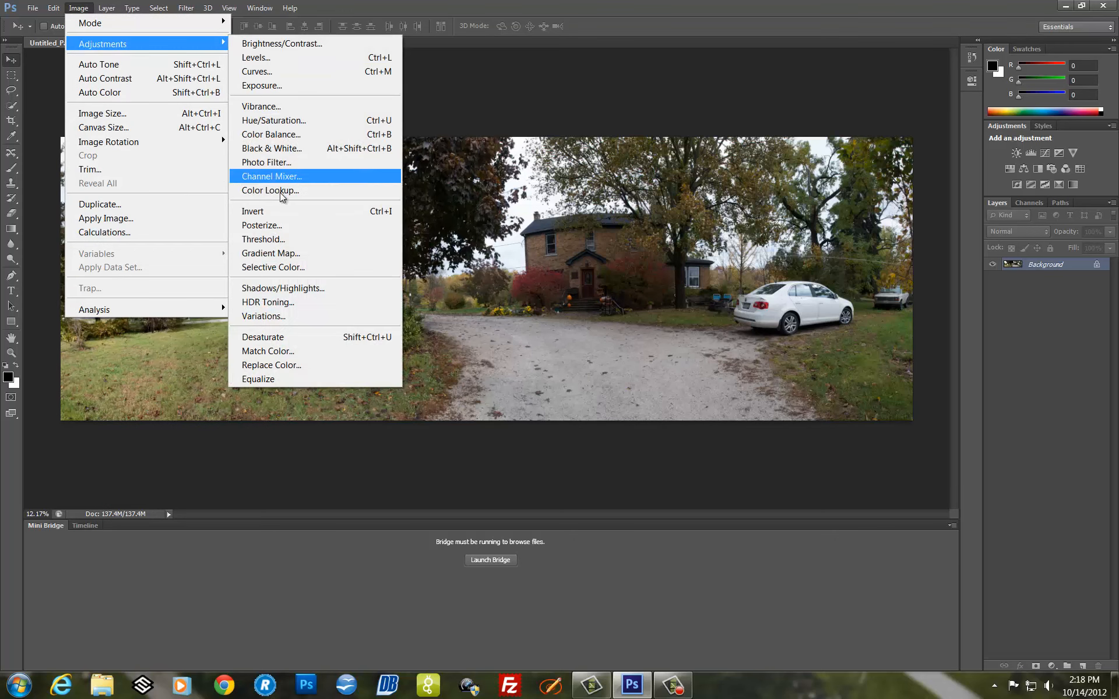
pyautogui.click(313, 71)
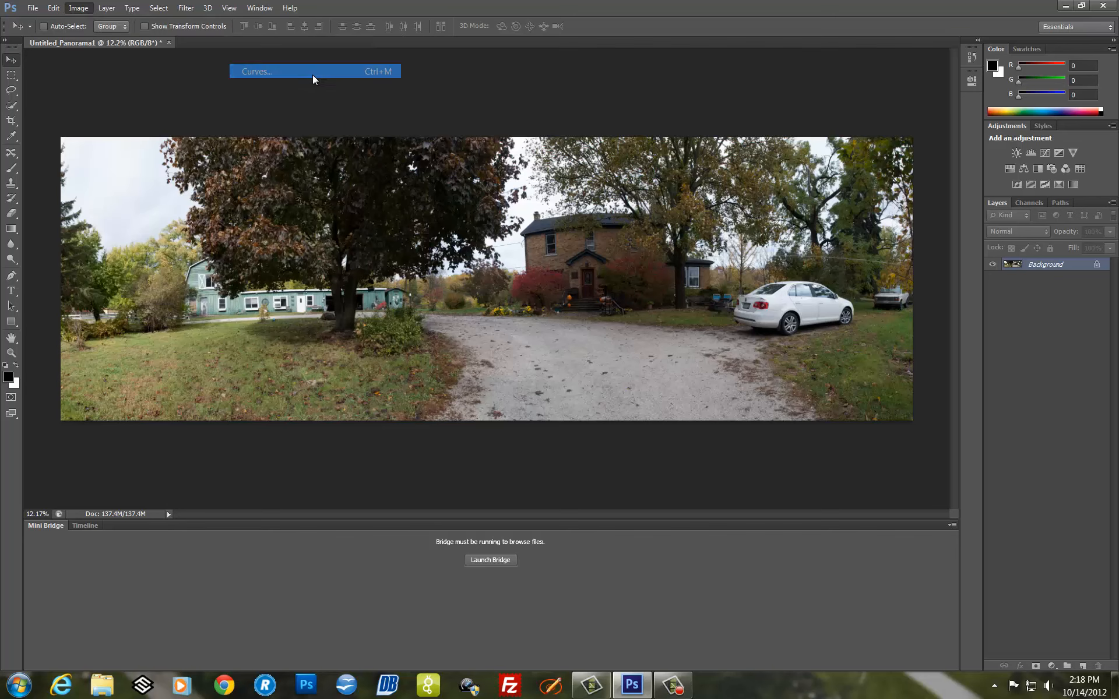
pyautogui.moveTo(736, 398); pyautogui.dragTo(987, 445)
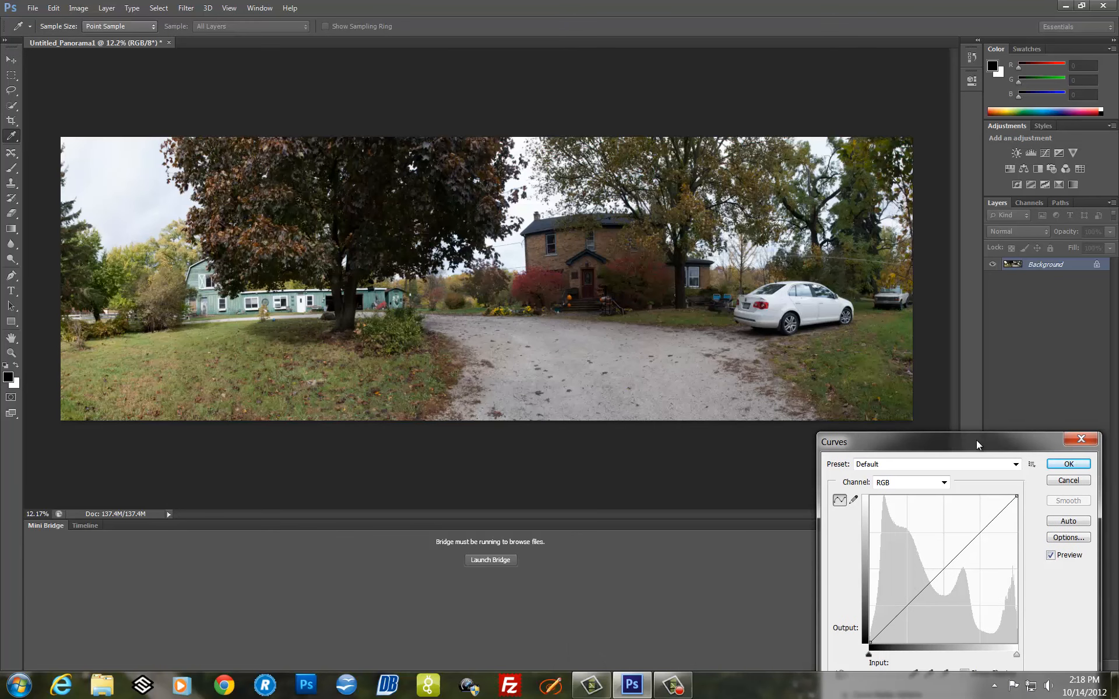
pyautogui.moveTo(920, 590); pyautogui.dragTo(927, 593)
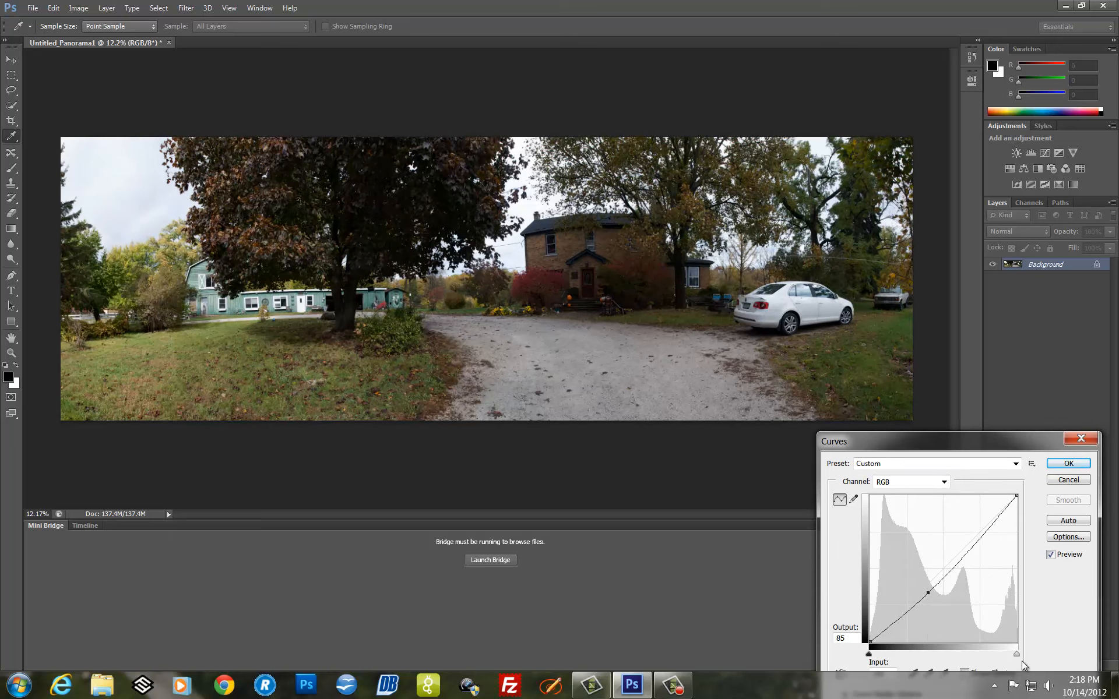
pyautogui.click(1068, 463)
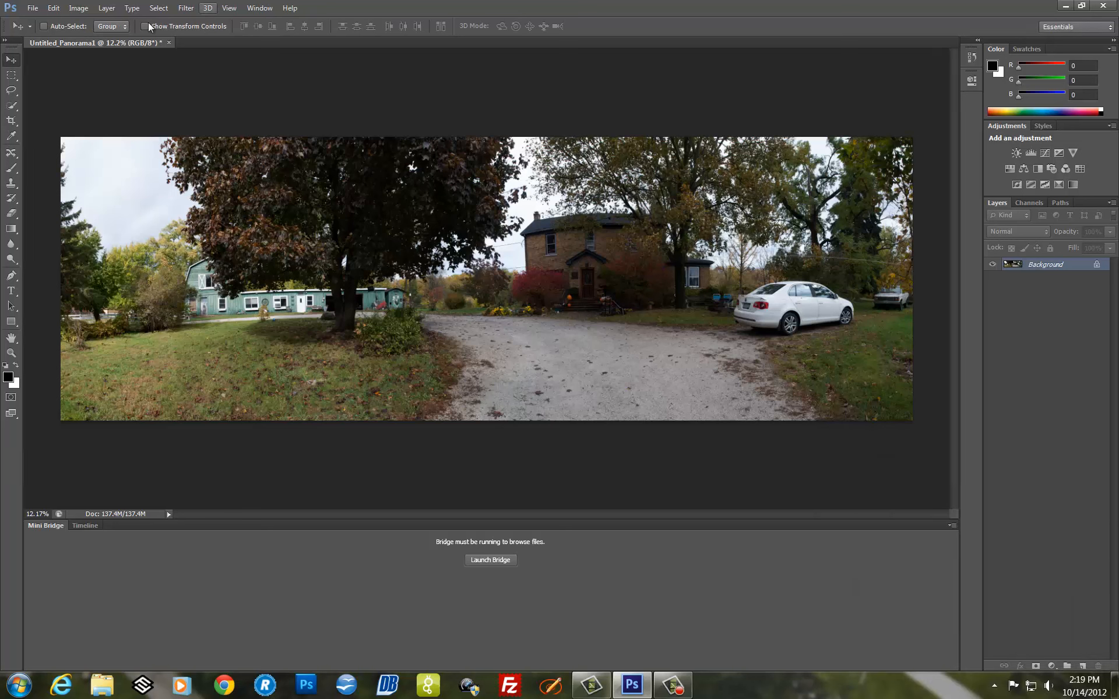
# Open the HDR Toning adjustment for the flattened panorama.
pyautogui.click(82, 11)
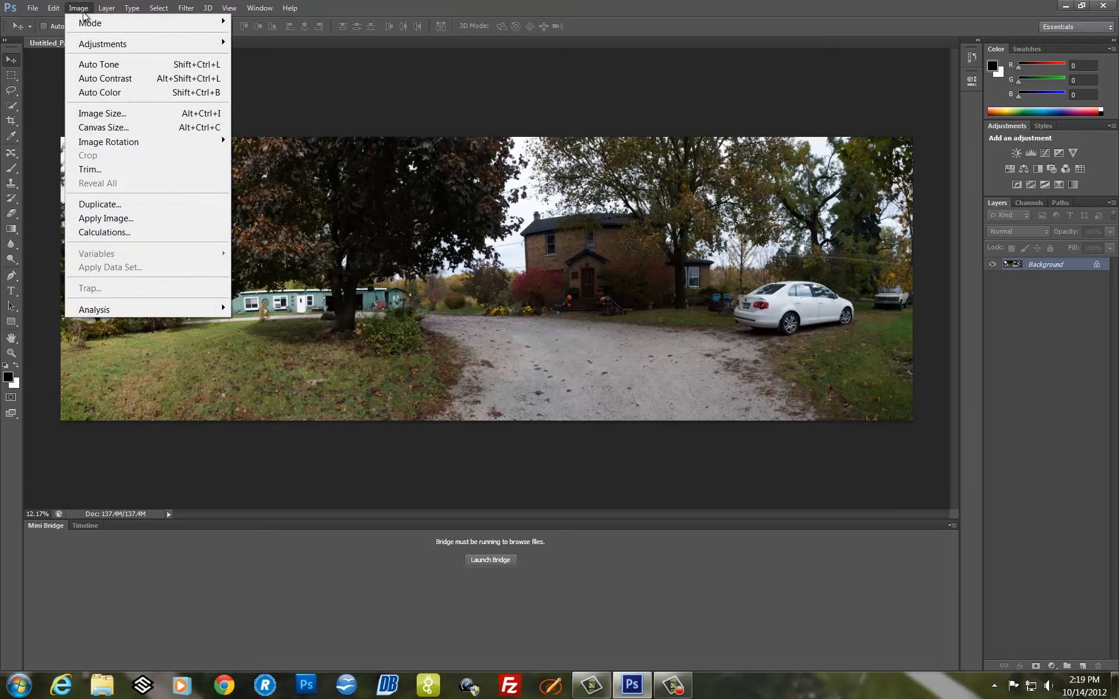
pyautogui.moveTo(105, 47)
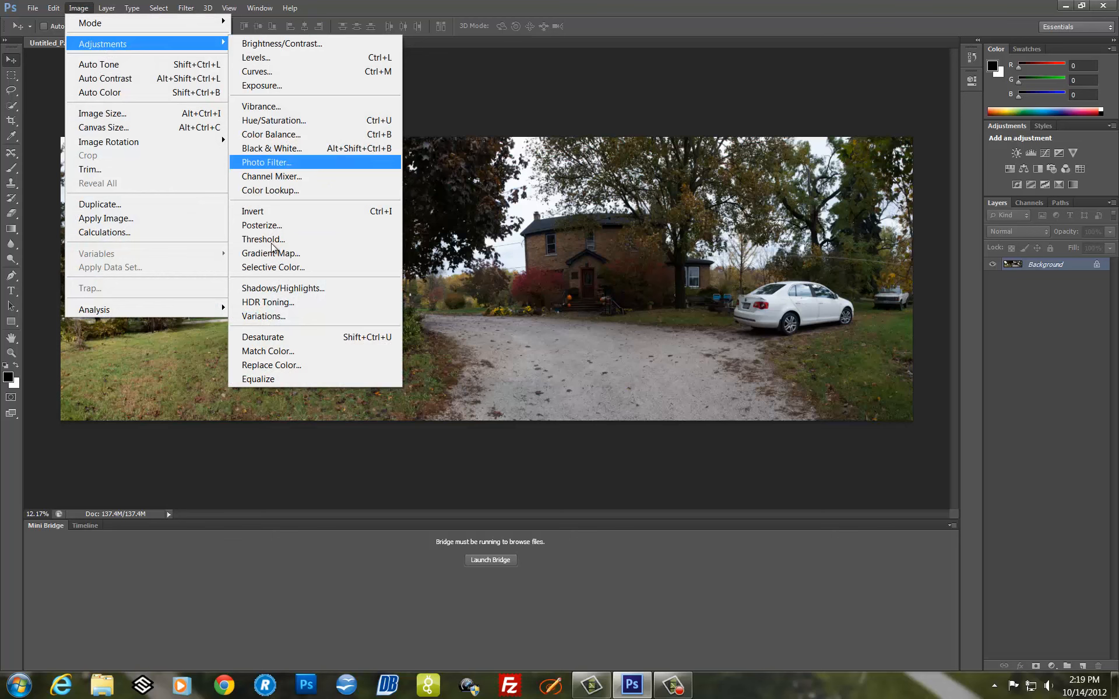
pyautogui.click(285, 304)
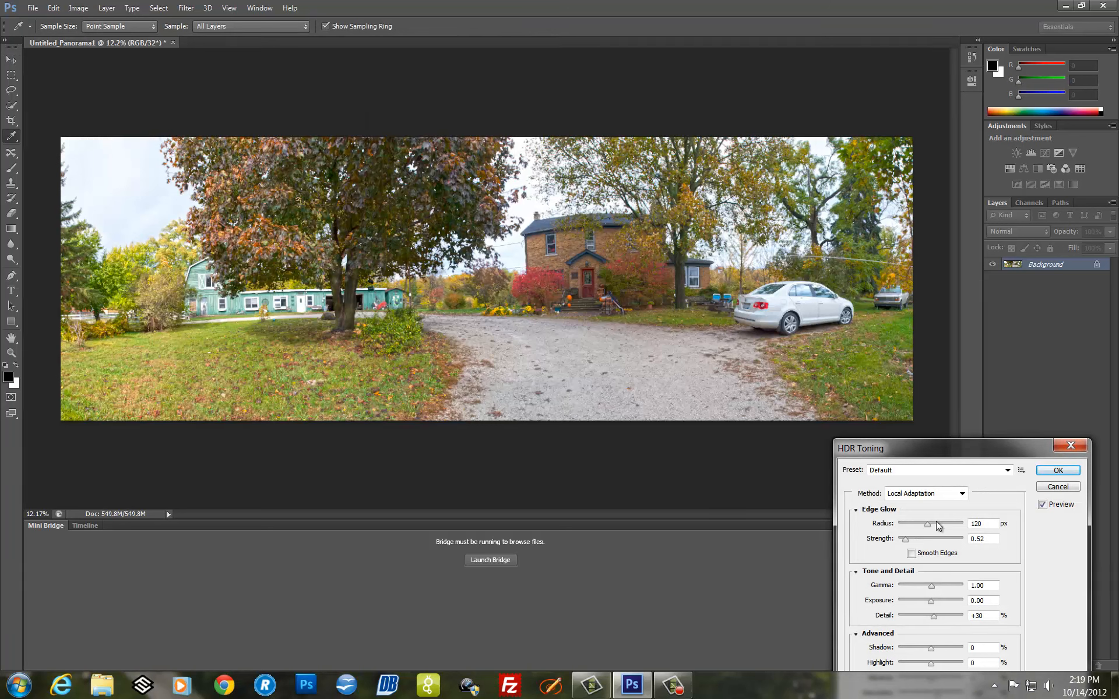
# Try the Highlight Compression toning method and return the method to Local Adaptation.
pyautogui.click(961, 494)
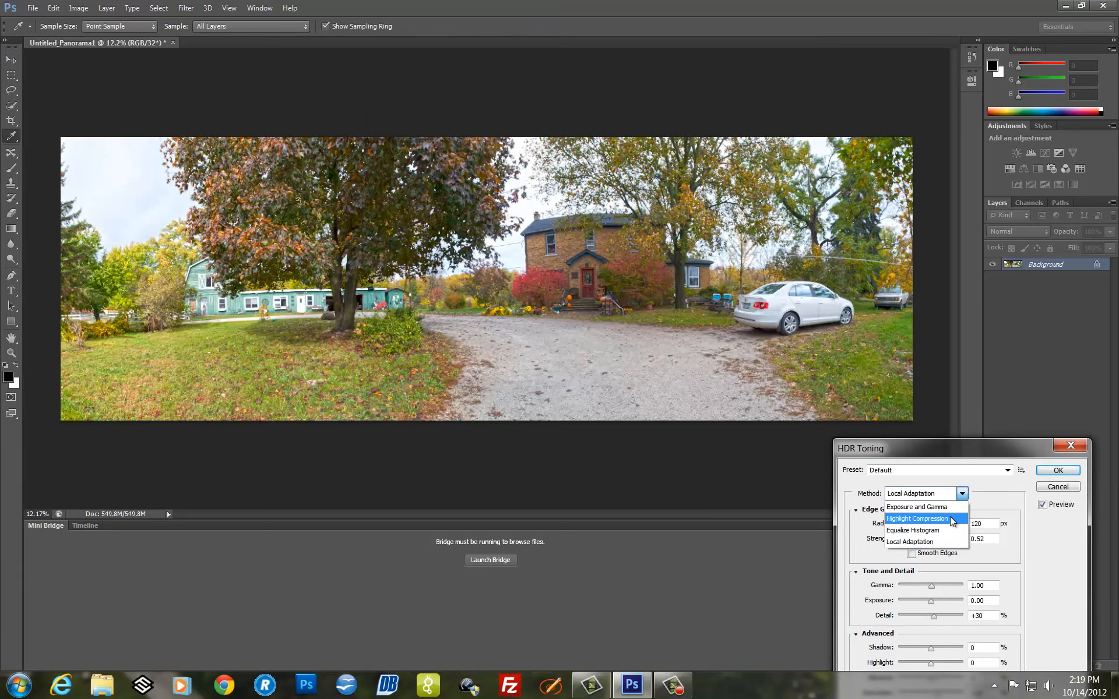
pyautogui.click(952, 518)
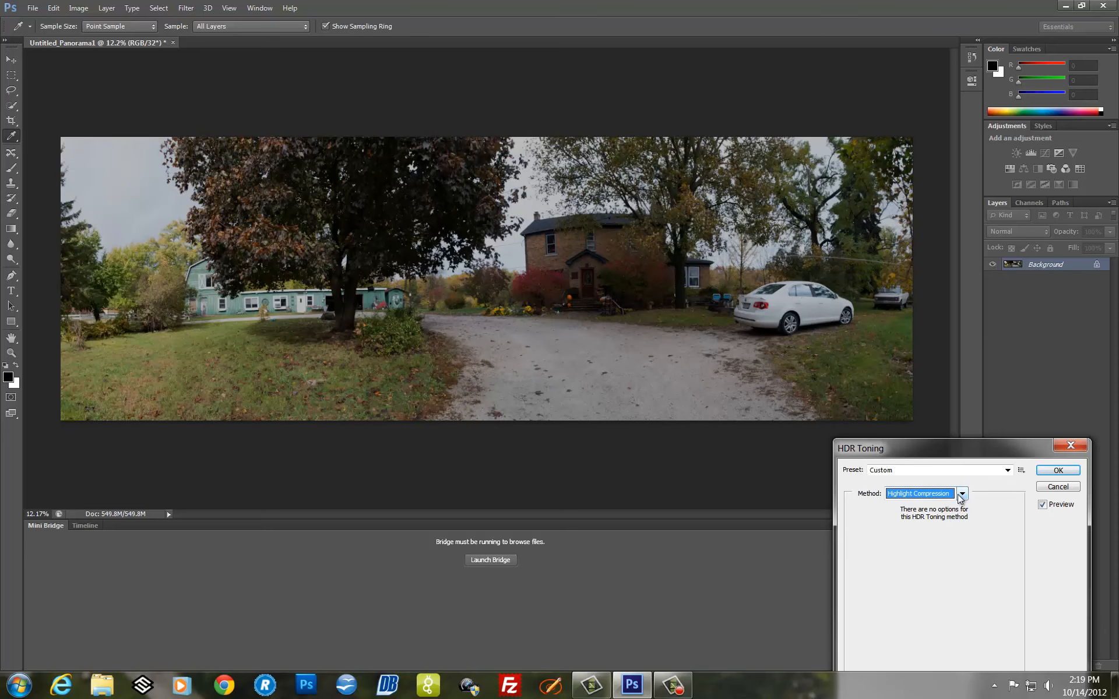
pyautogui.press('Down')
pyautogui.press('Down')
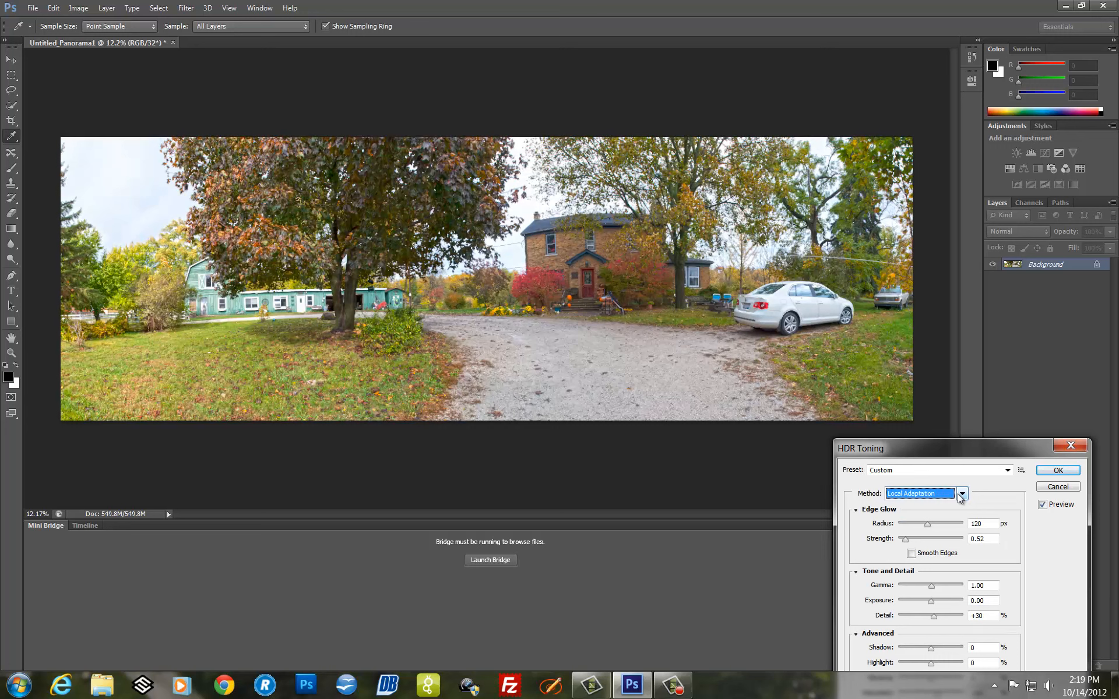
# Try lowering the HDR toning shadows to -32%, and try the Photorealistic preset.
pyautogui.moveTo(1021, 452); pyautogui.dragTo(1026, 205)
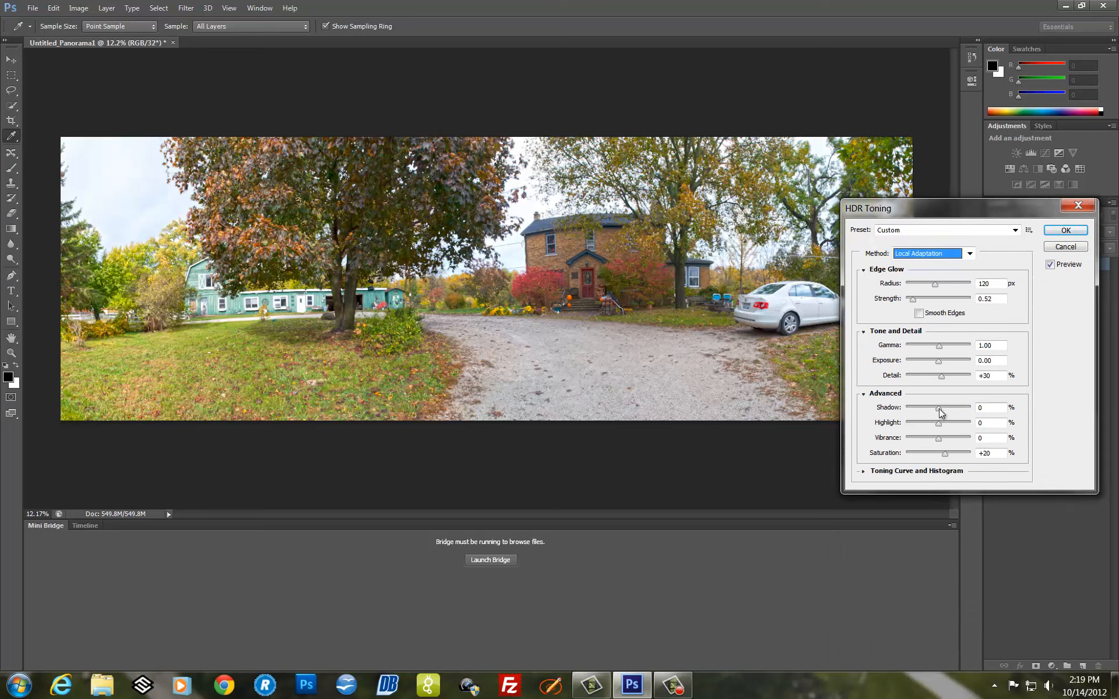
pyautogui.moveTo(938, 408)
pyautogui.mouseDown()
pyautogui.moveTo(917, 407)
pyautogui.moveTo(945, 408)
pyautogui.moveTo(927, 408)
pyautogui.moveTo(919, 424)
pyautogui.moveTo(938, 422)
pyautogui.mouseUp()
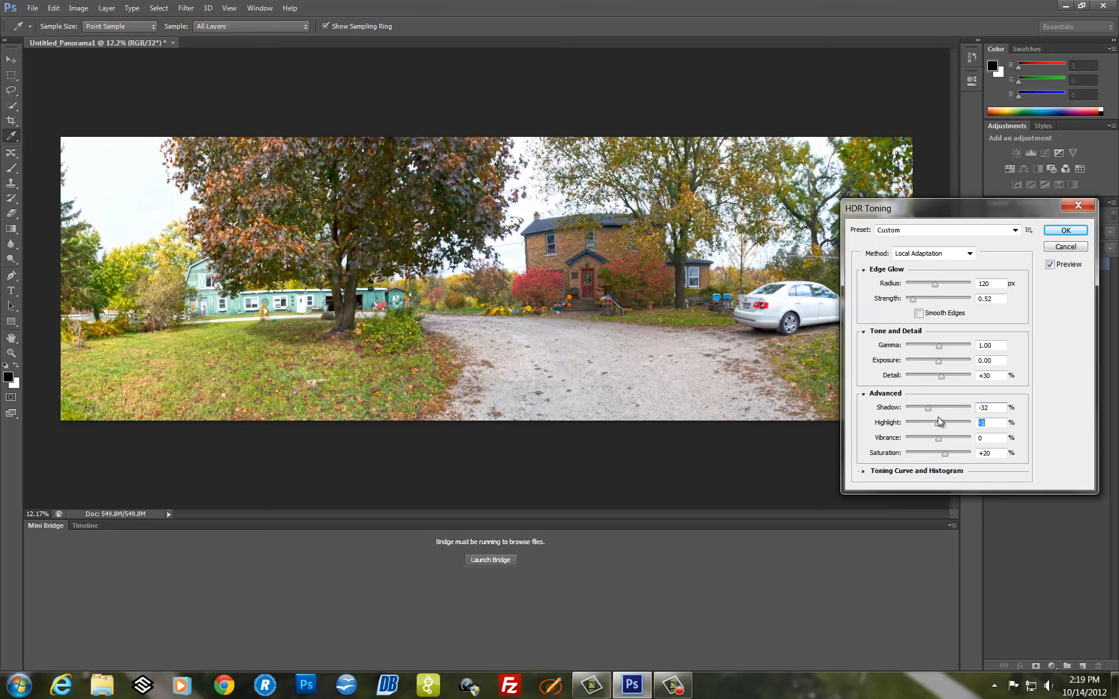
pyautogui.click(1016, 230)
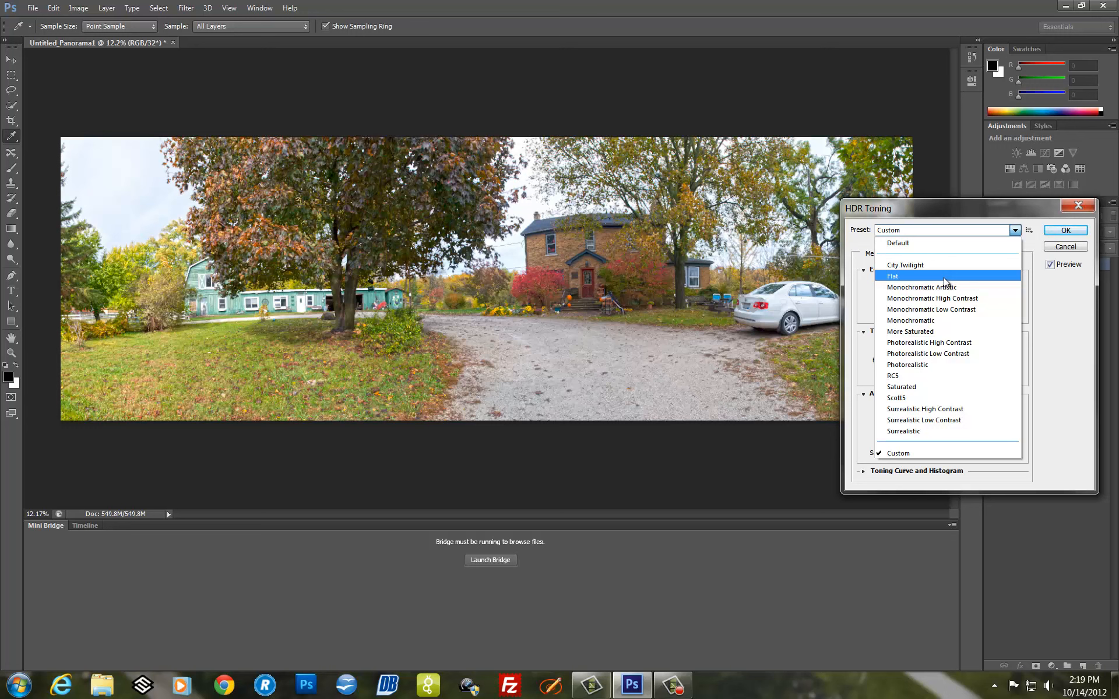
pyautogui.click(950, 366)
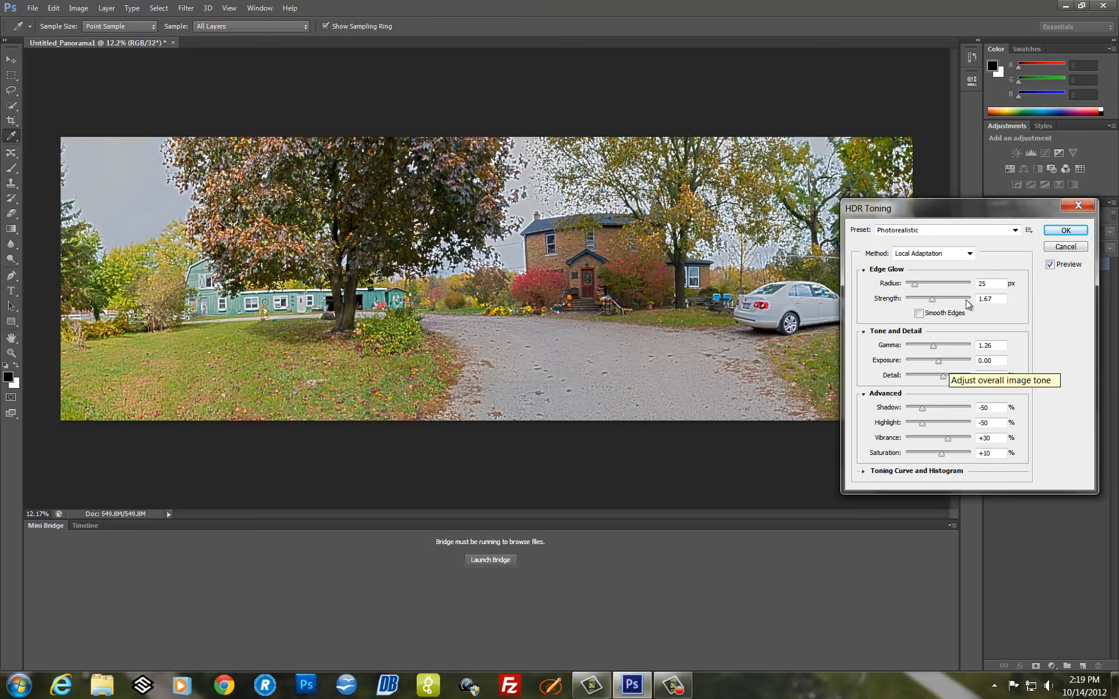
# Apply HDR toning to the panorama using the Default preset with Local Adaptation.
pyautogui.click(1015, 231)
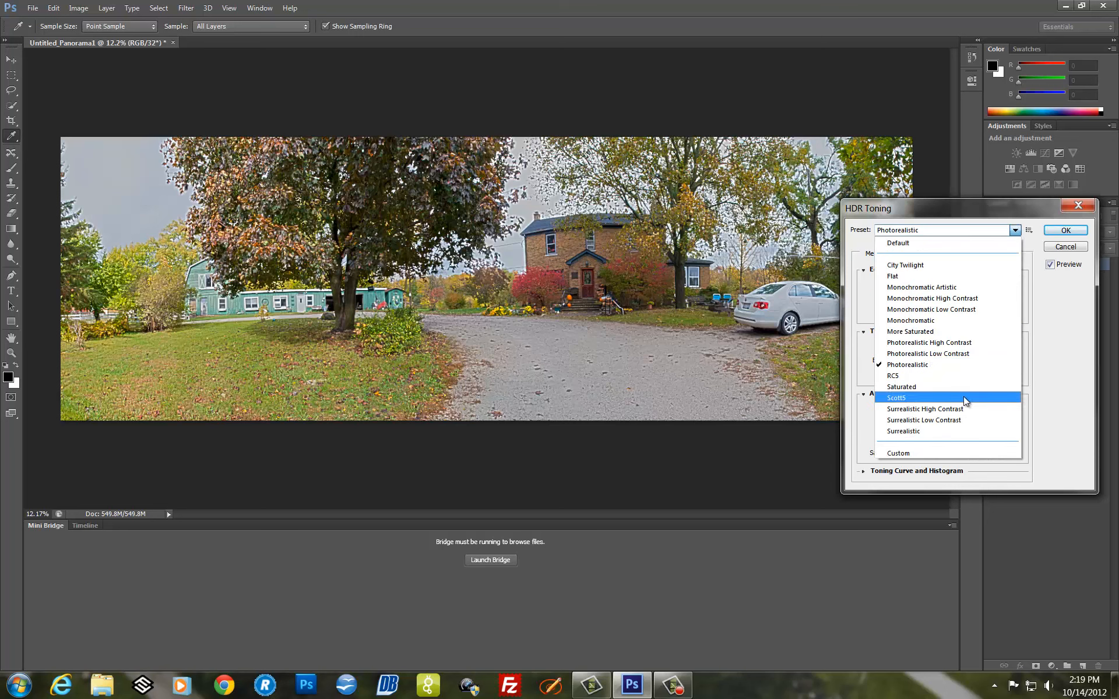
pyautogui.click(929, 240)
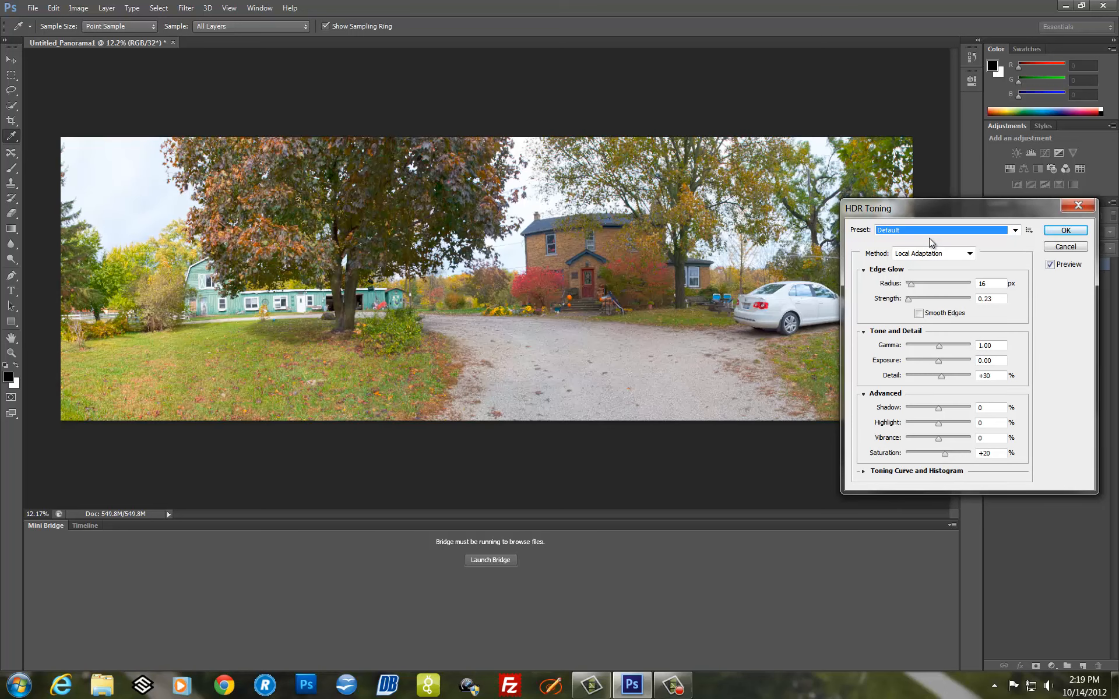
pyautogui.click(1057, 232)
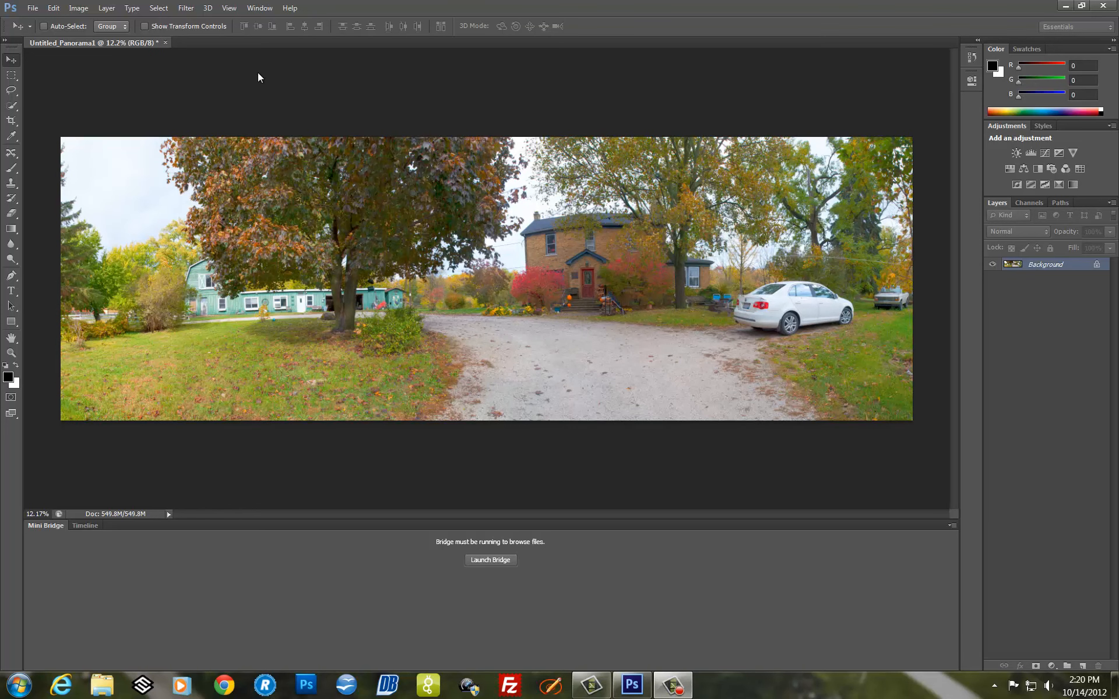
# Darken the panorama's midtones with a Curves adjustment, pulling the RGB curve's middle point down to output 119.
pyautogui.click(81, 8)
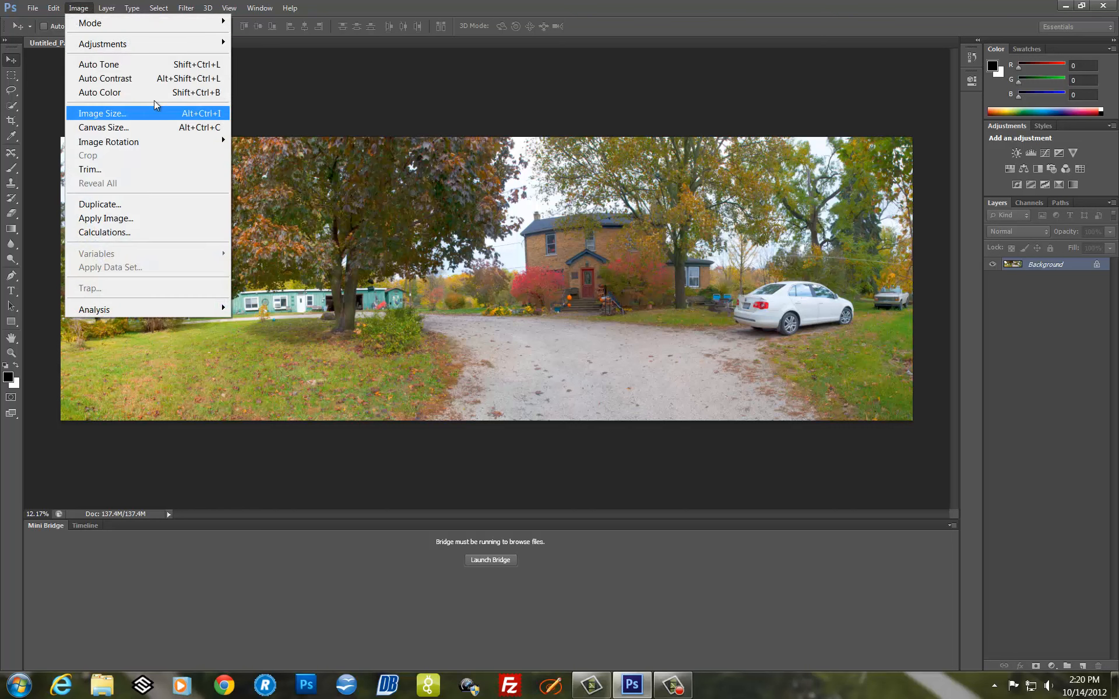
pyautogui.moveTo(169, 42)
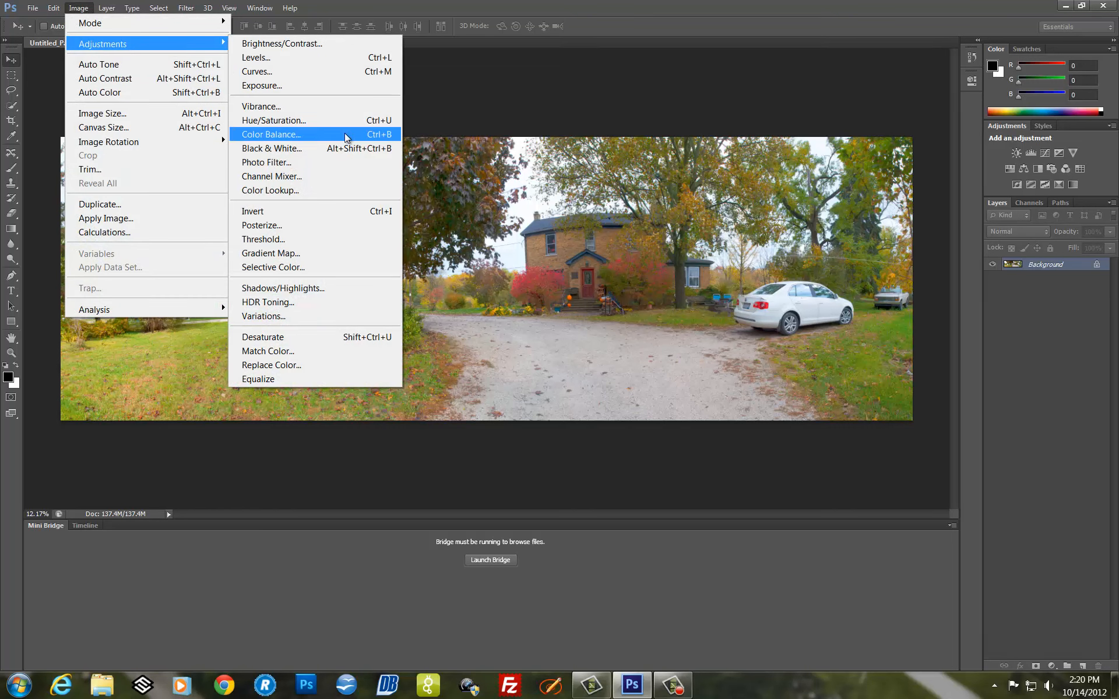
pyautogui.click(345, 71)
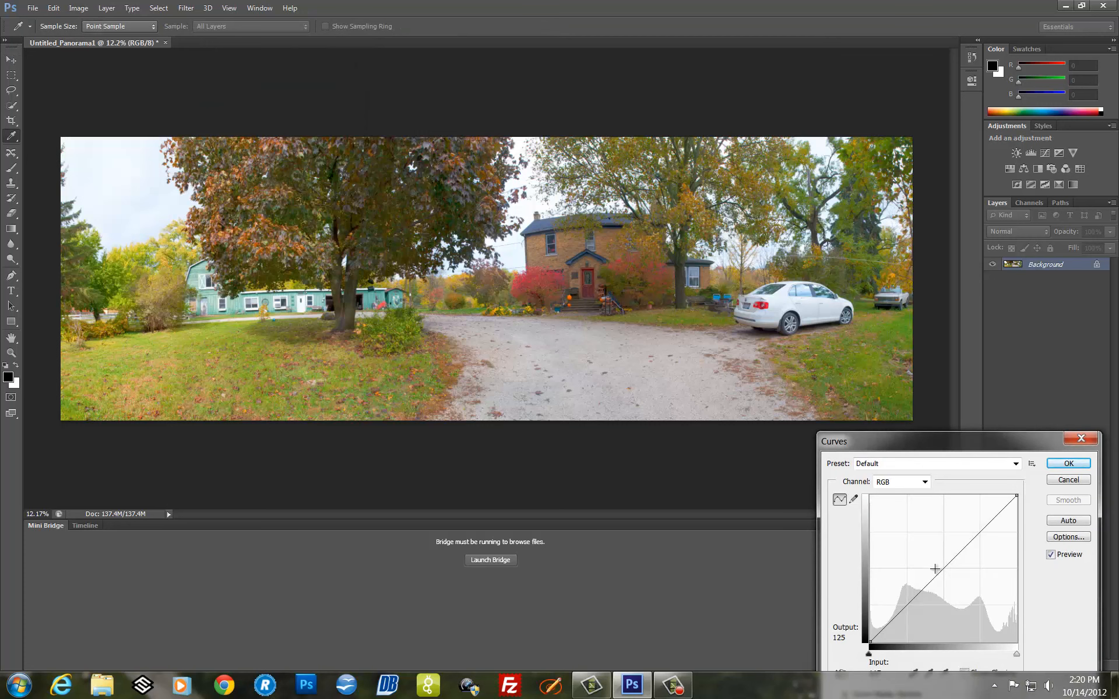
pyautogui.moveTo(941, 570); pyautogui.dragTo(959, 574)
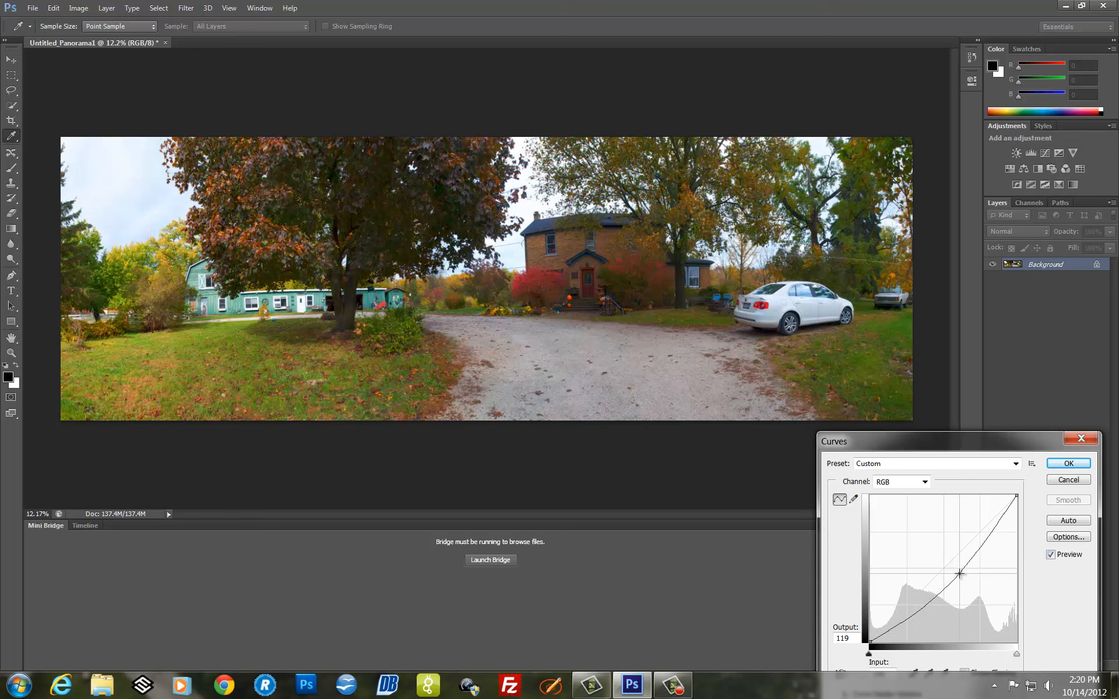
pyautogui.click(1068, 463)
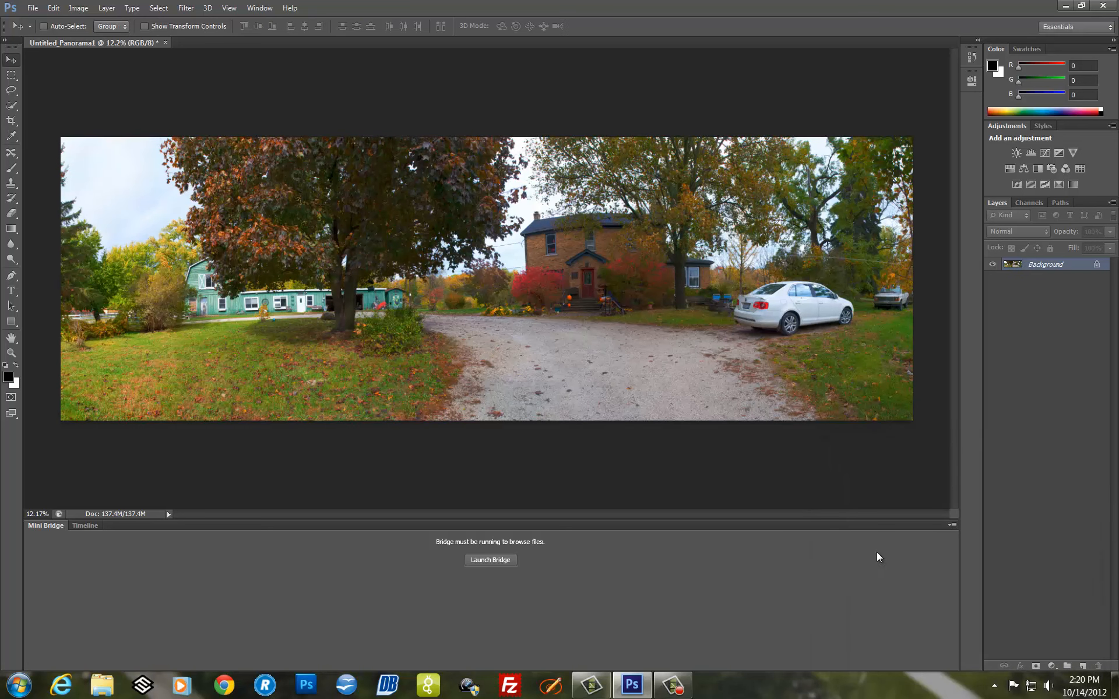
# Paste the copied original panorama as a layer above the toned image for comparison, and delete that layer.
pyautogui.hotkey('ctrl', 'v')
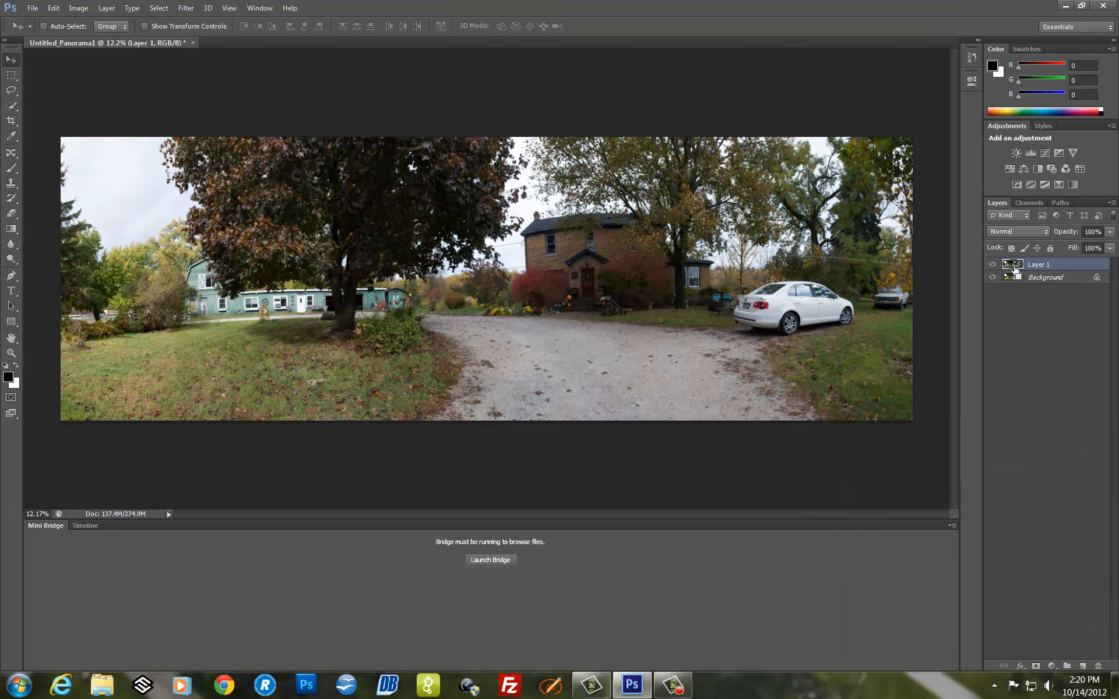
pyautogui.press('Delete')
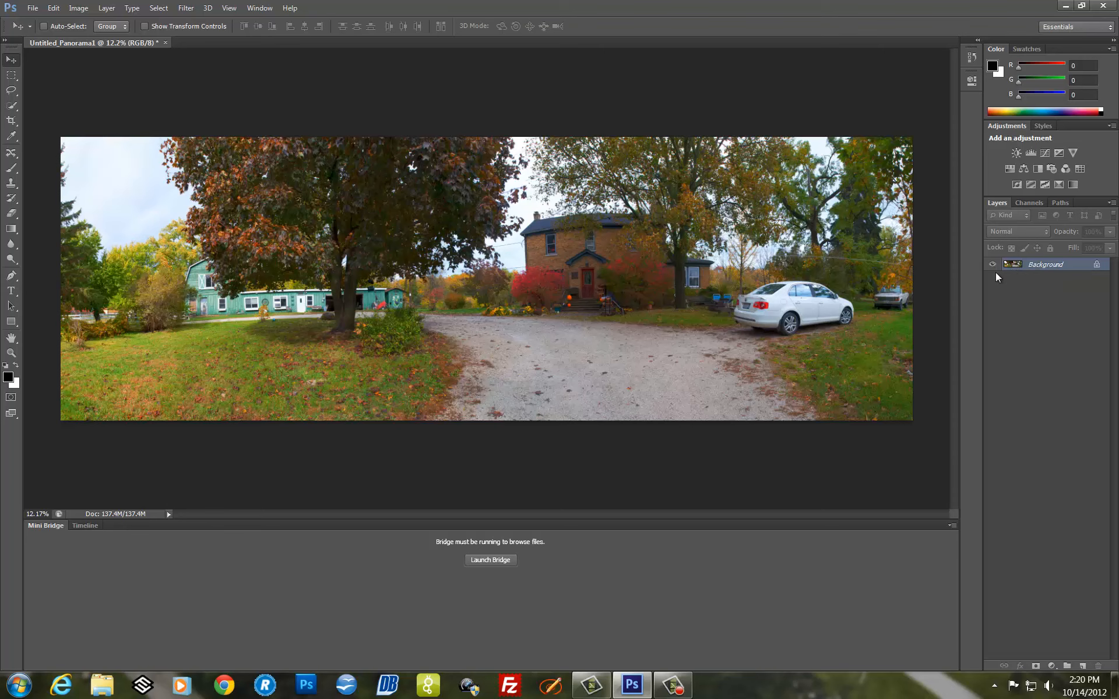
# Apply a second Curves adjustment with the black point moved slightly inward and RGB curve points at outputs 63 and 142.
pyautogui.click(76, 8)
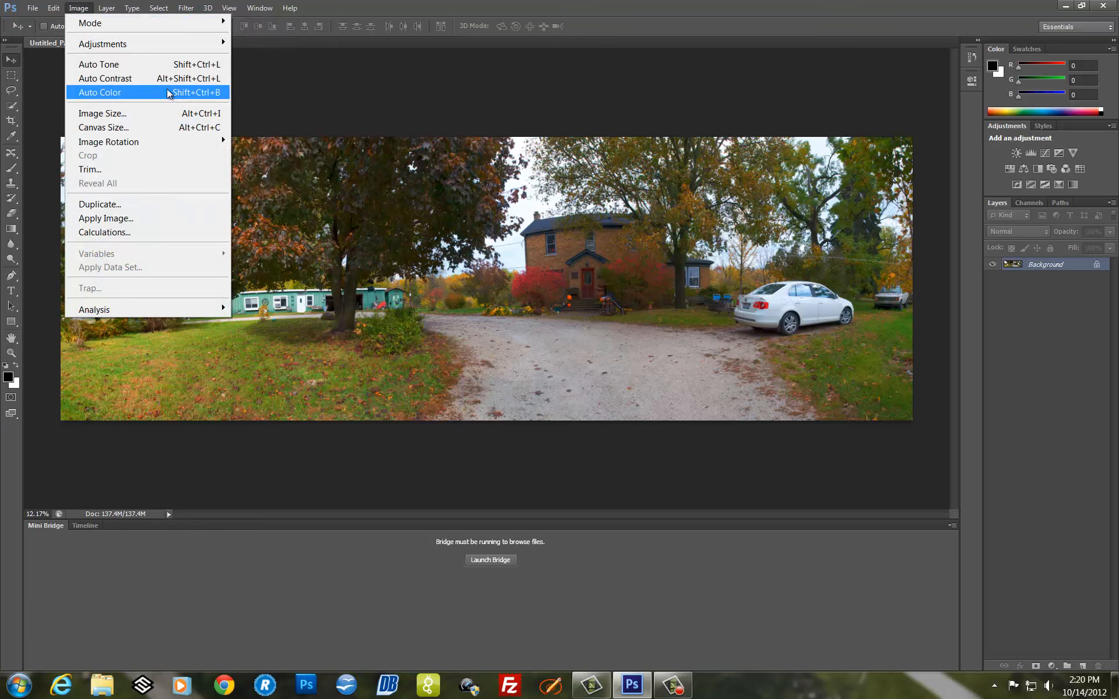
pyautogui.moveTo(169, 42)
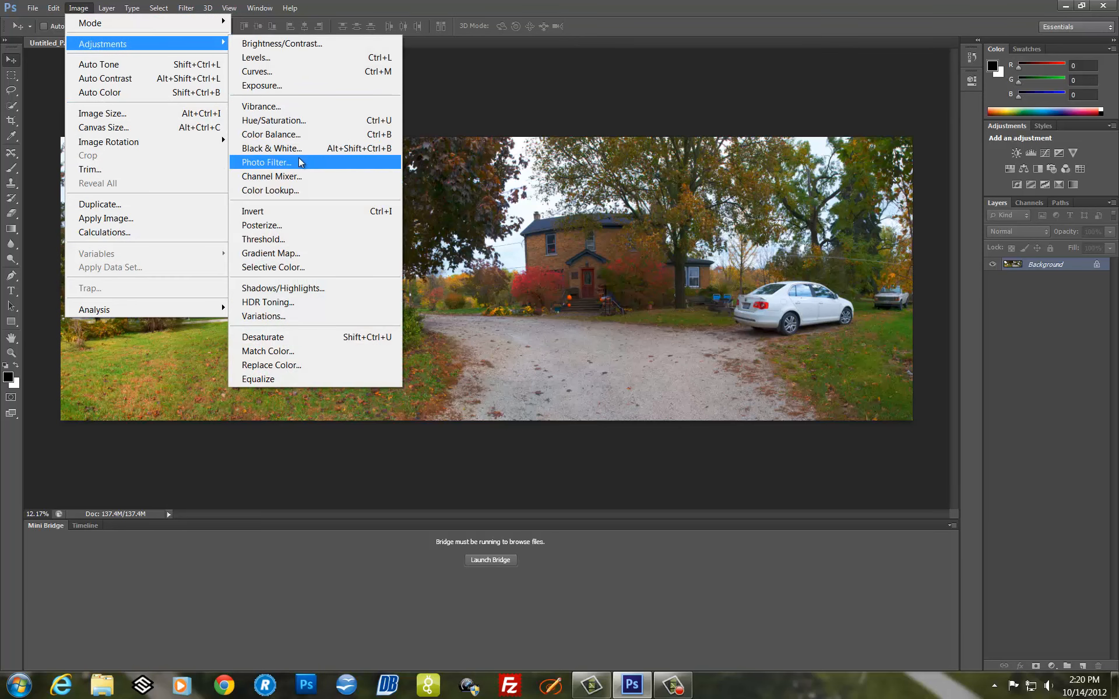
pyautogui.click(298, 71)
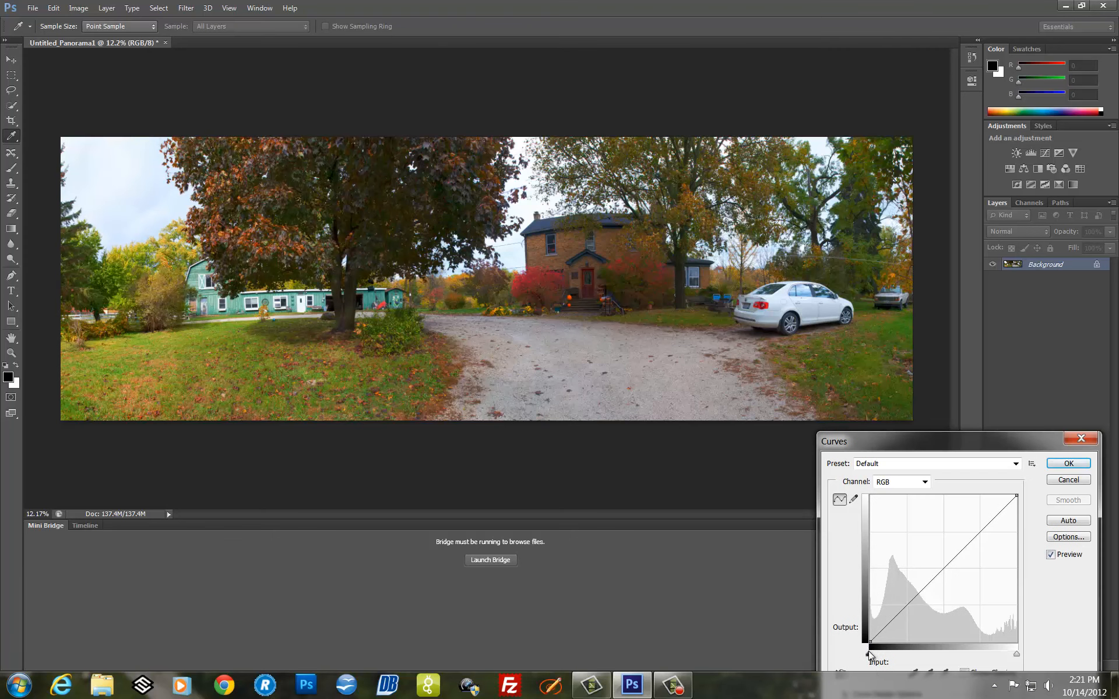
pyautogui.moveTo(869, 657); pyautogui.dragTo(876, 656)
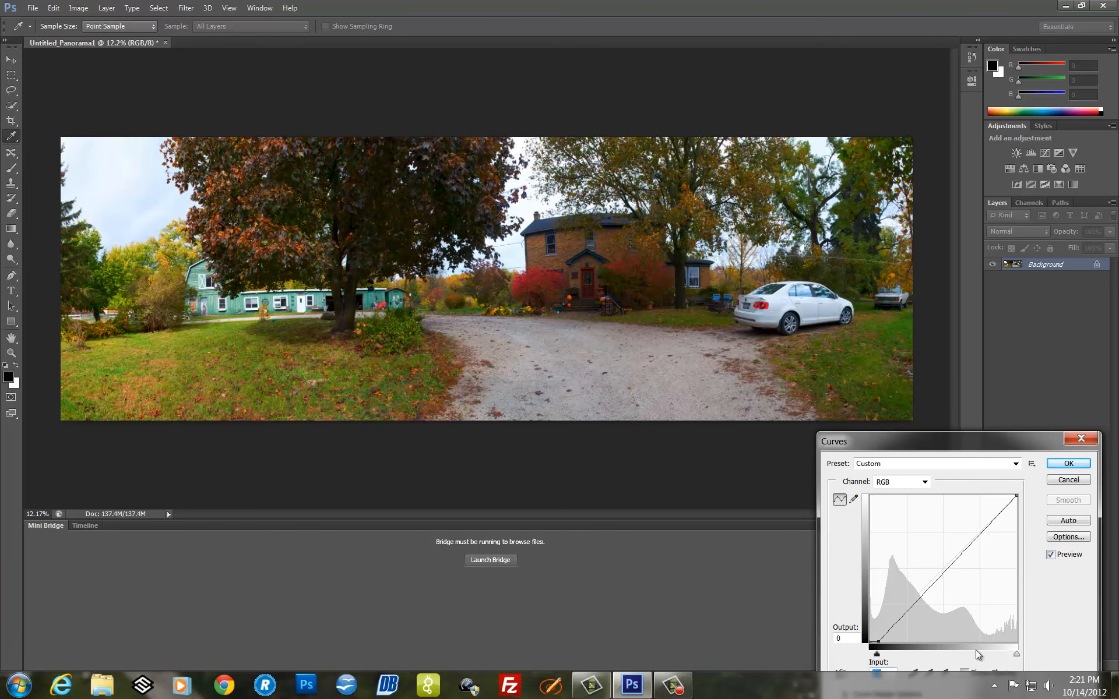
pyautogui.moveTo(912, 604); pyautogui.dragTo(915, 612)
pyautogui.moveTo(955, 564); pyautogui.dragTo(951, 560)
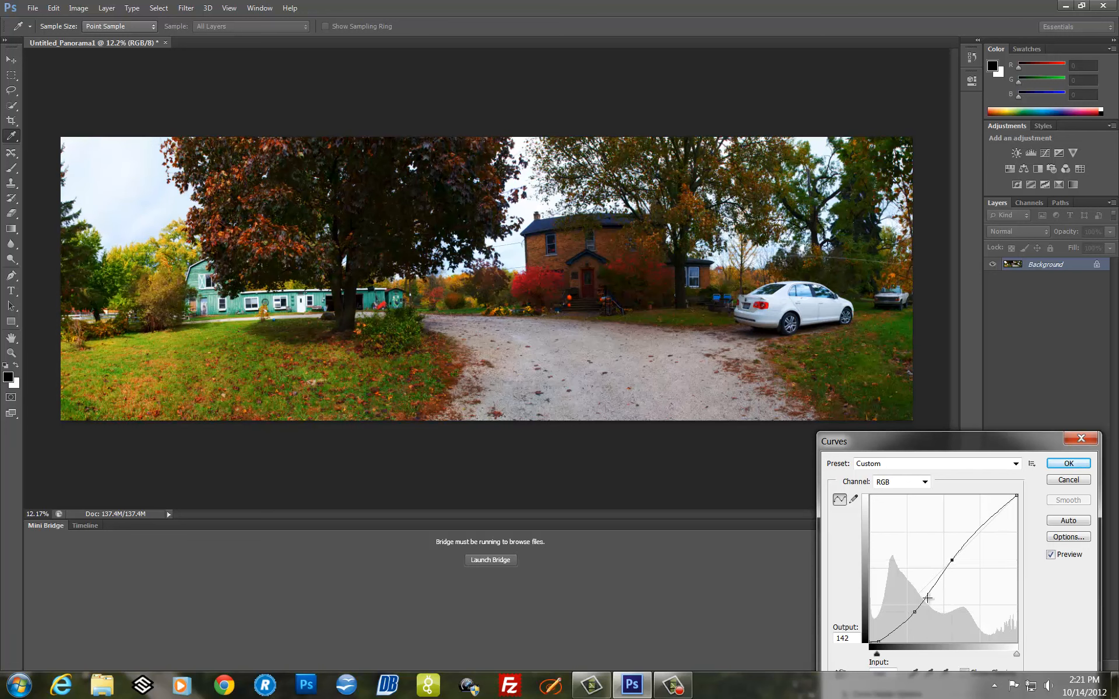
pyautogui.moveTo(914, 612); pyautogui.dragTo(911, 606)
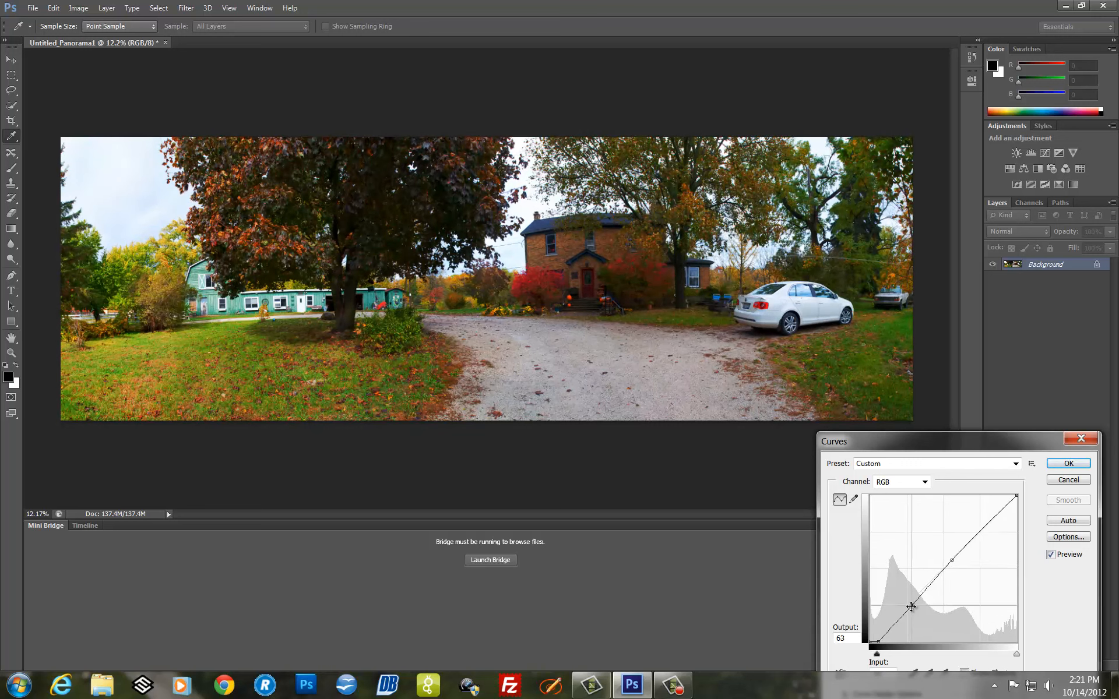
pyautogui.click(1068, 463)
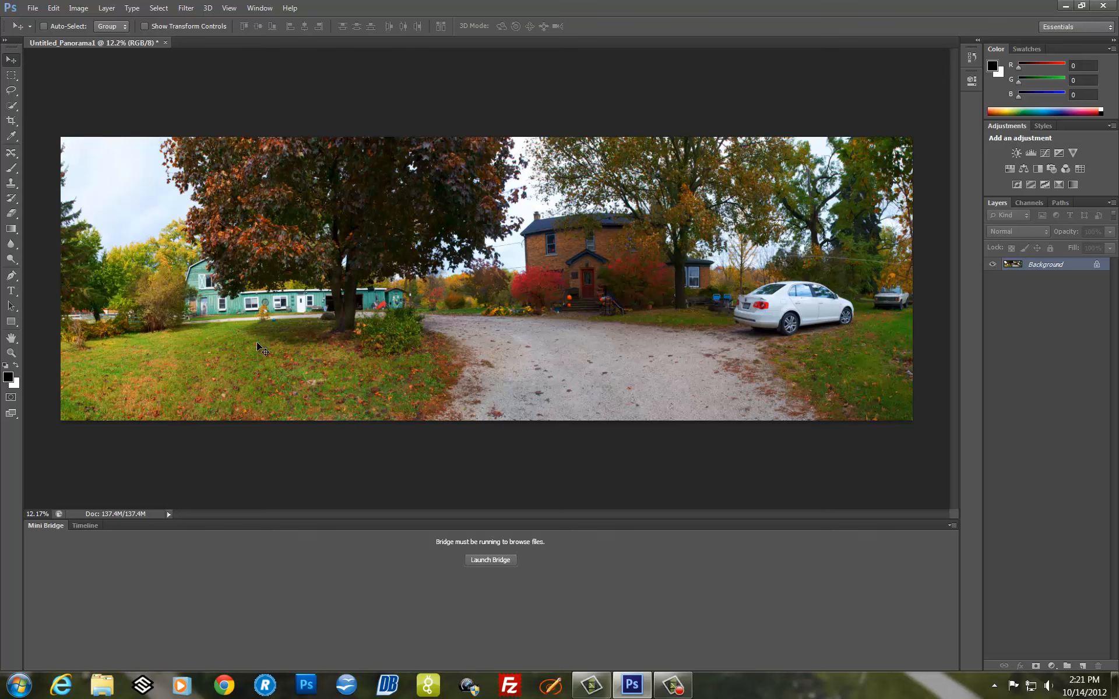
# Select the grass areas on both sides of the driveway with the Lasso tool and feather the selection by 99 pixels.
pyautogui.press('m')
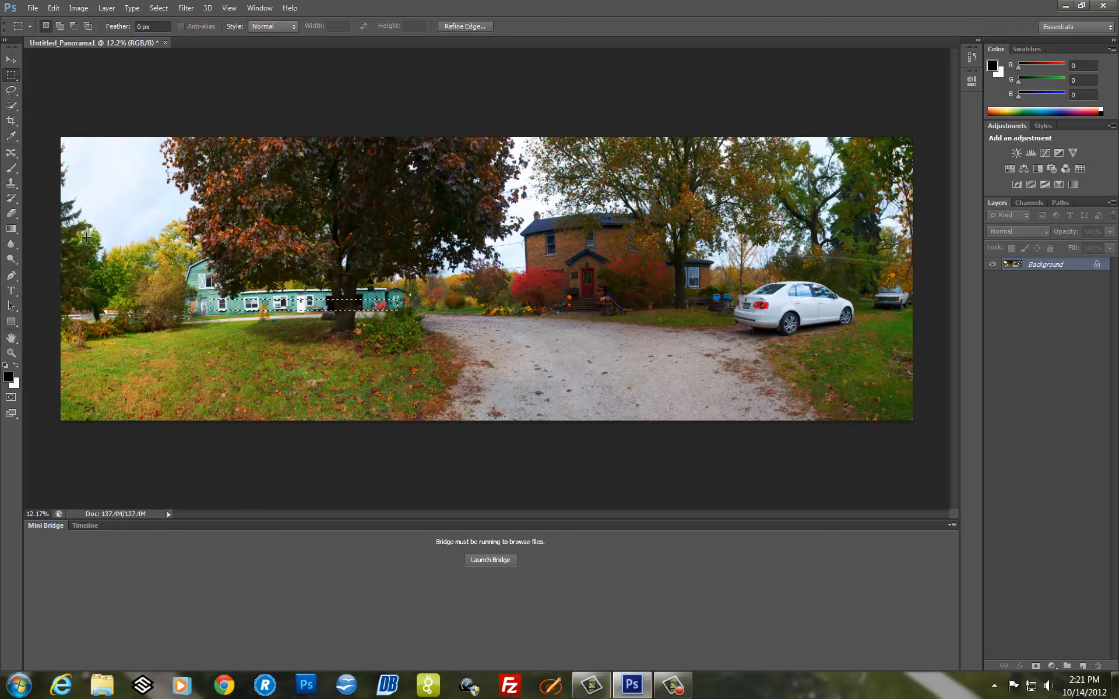
pyautogui.press('l')
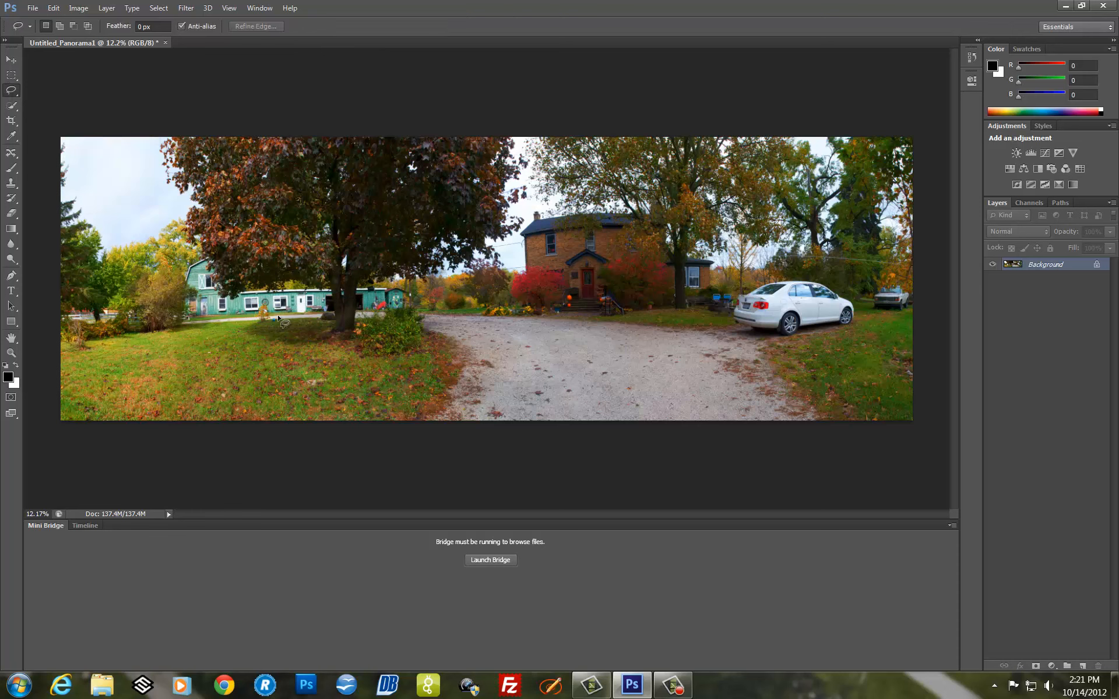
pyautogui.moveTo(60, 408)
pyautogui.mouseDown()
pyautogui.moveTo(239, 460)
pyautogui.moveTo(483, 415)
pyautogui.moveTo(344, 306)
pyautogui.moveTo(64, 343)
pyautogui.mouseUp()
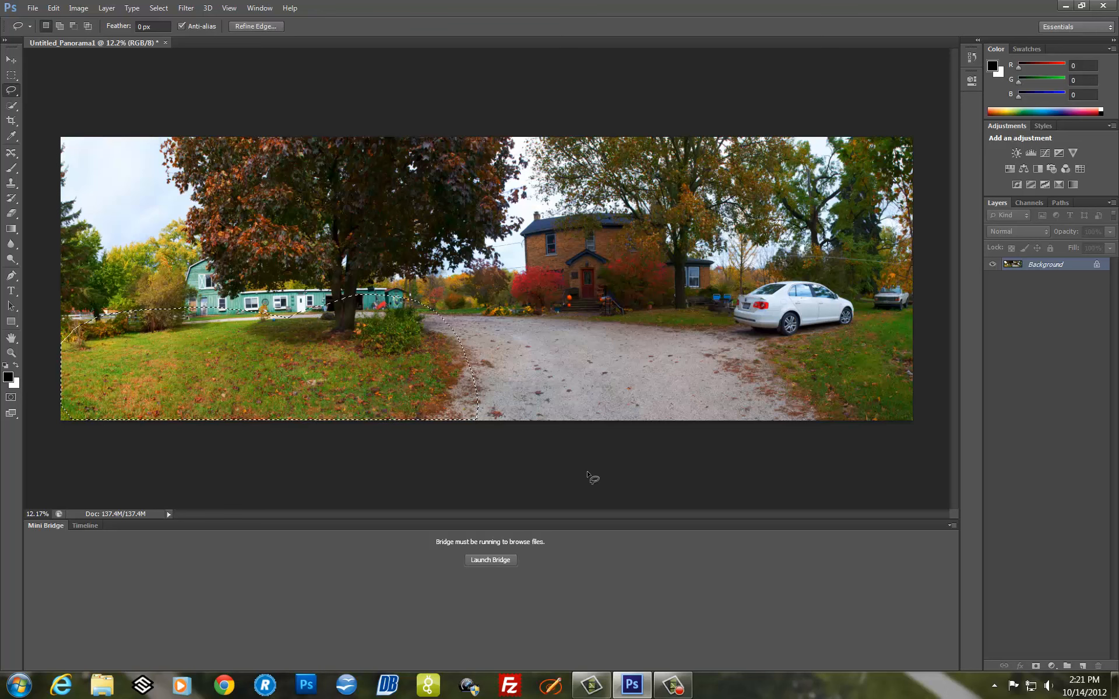
pyautogui.moveTo(783, 357)
pyautogui.mouseDown()
pyautogui.moveTo(872, 439)
pyautogui.moveTo(920, 422)
pyautogui.moveTo(934, 364)
pyautogui.moveTo(916, 316)
pyautogui.moveTo(783, 354)
pyautogui.mouseUp()
pyautogui.hotkey('shift', 'F6')
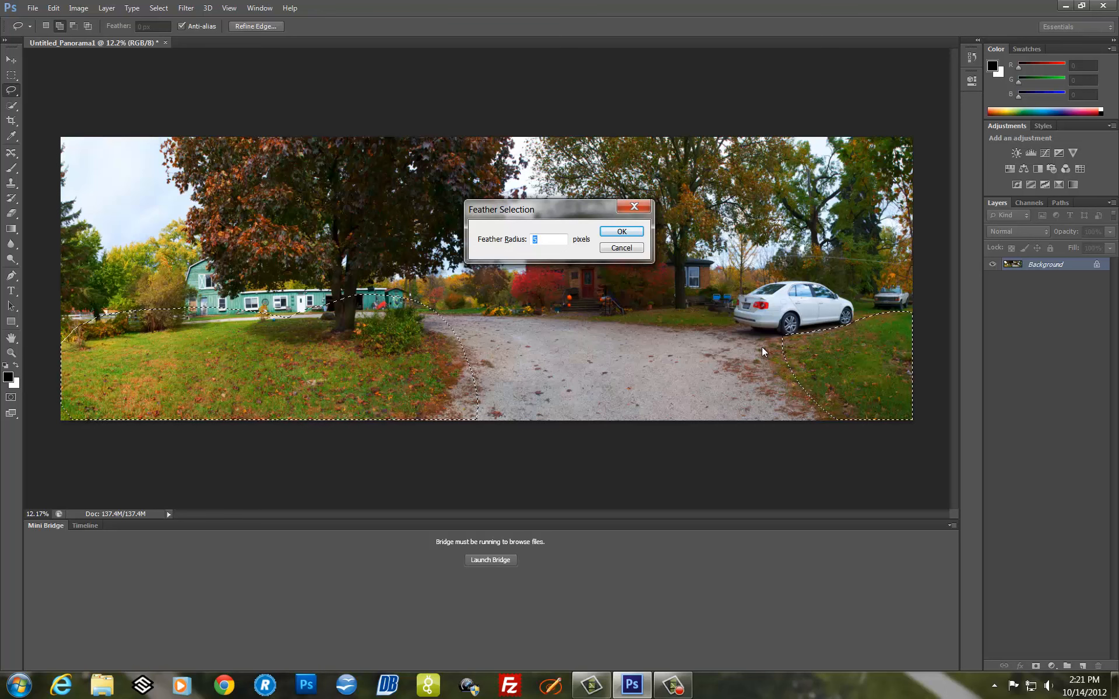
pyautogui.write('99')
pyautogui.click(613, 233)
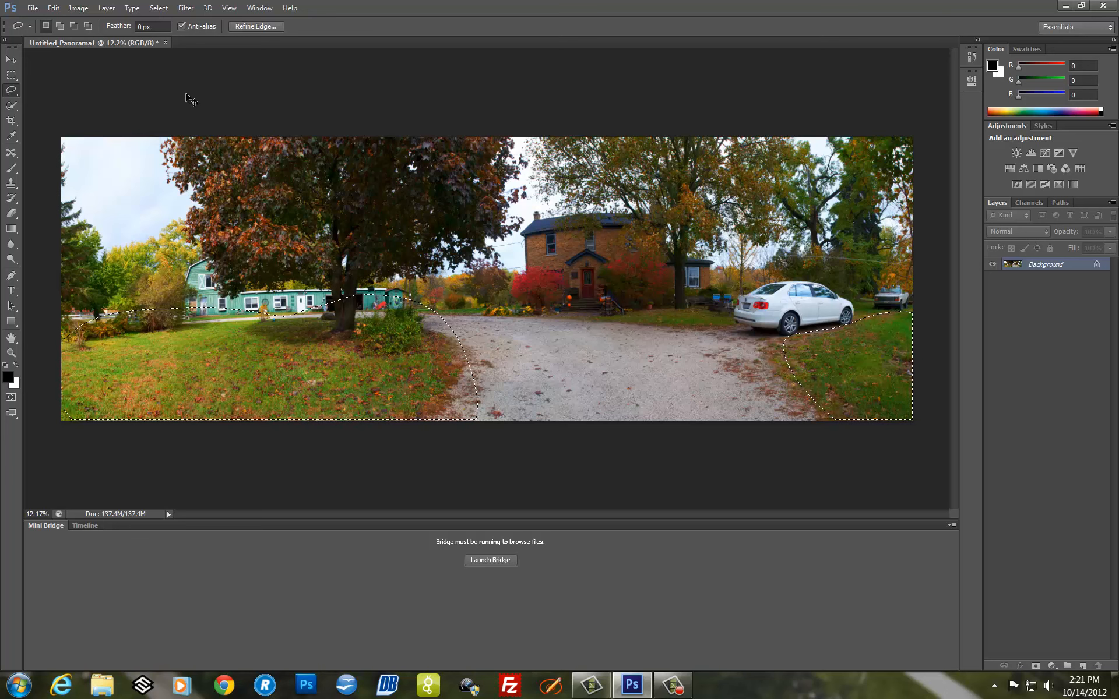
# Apply Hue/Saturation to the selected grass with hue -8 and saturation -19, and clear the selection.
pyautogui.hotkey('ctrl', 'u')
pyautogui.moveTo(547, 156); pyautogui.dragTo(756, 463)
pyautogui.moveTo(741, 549)
pyautogui.mouseDown()
pyautogui.moveTo(722, 543)
pyautogui.moveTo(737, 543)
pyautogui.mouseUp()
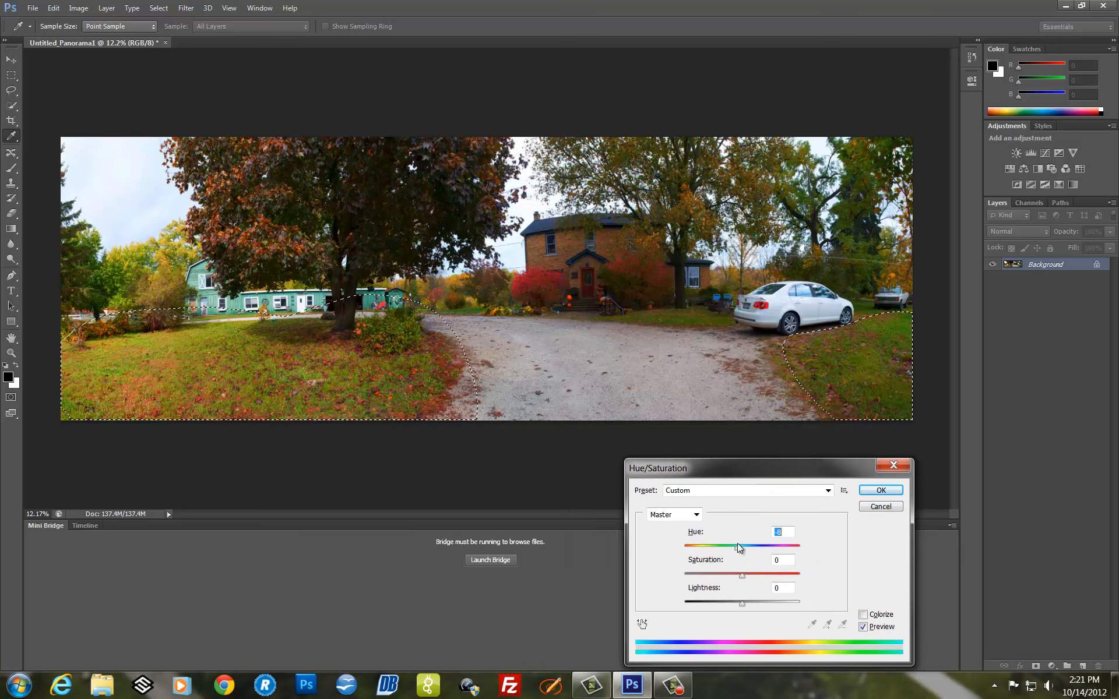
pyautogui.moveTo(742, 575); pyautogui.dragTo(731, 572)
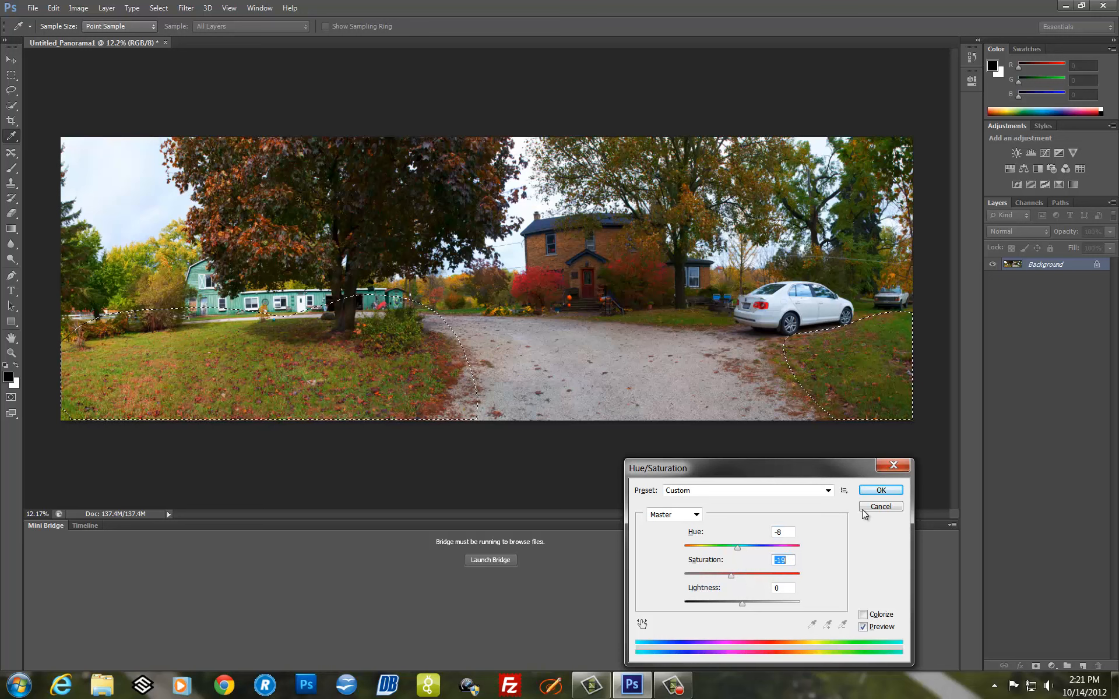
pyautogui.click(879, 490)
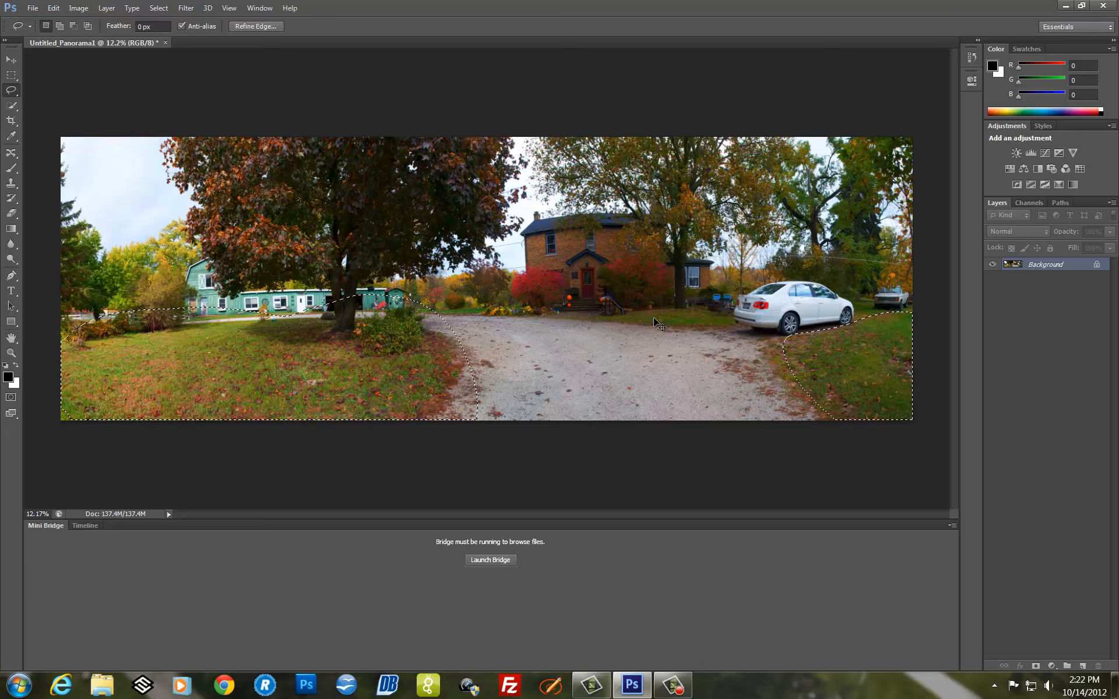
pyautogui.hotkey('ctrl', 'd')
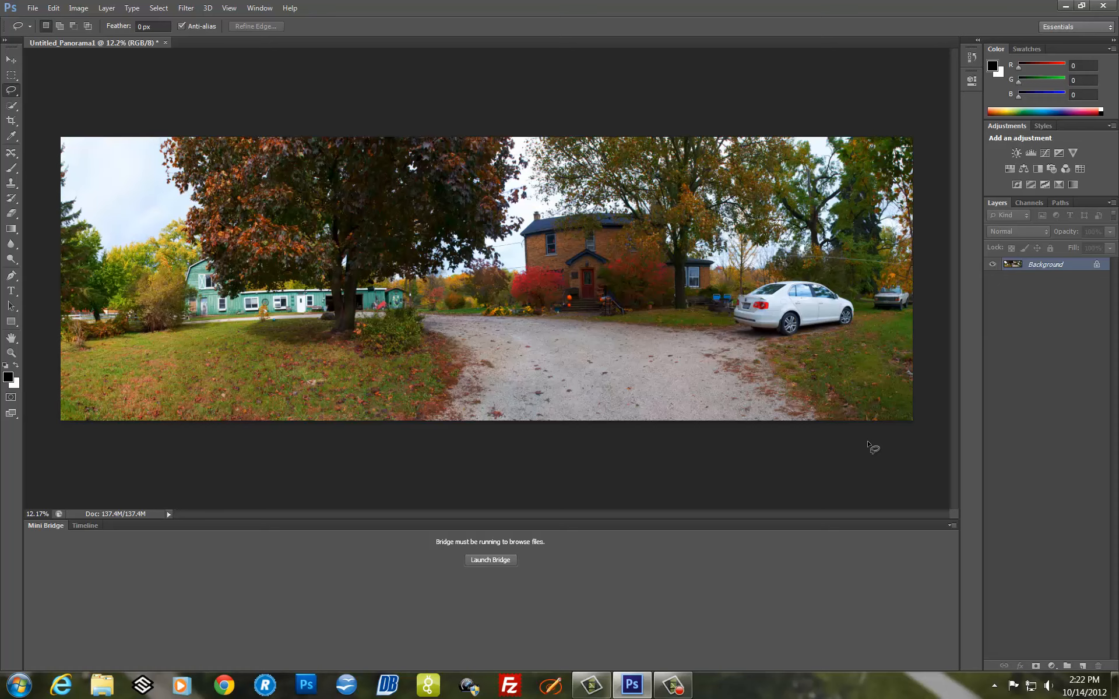
# Save the panorama to the Desktop as a JPEG named pan2- at Maximum quality 12 with the Baseline ("Standard") format.
pyautogui.hotkey('ctrl', 'shift', 's')
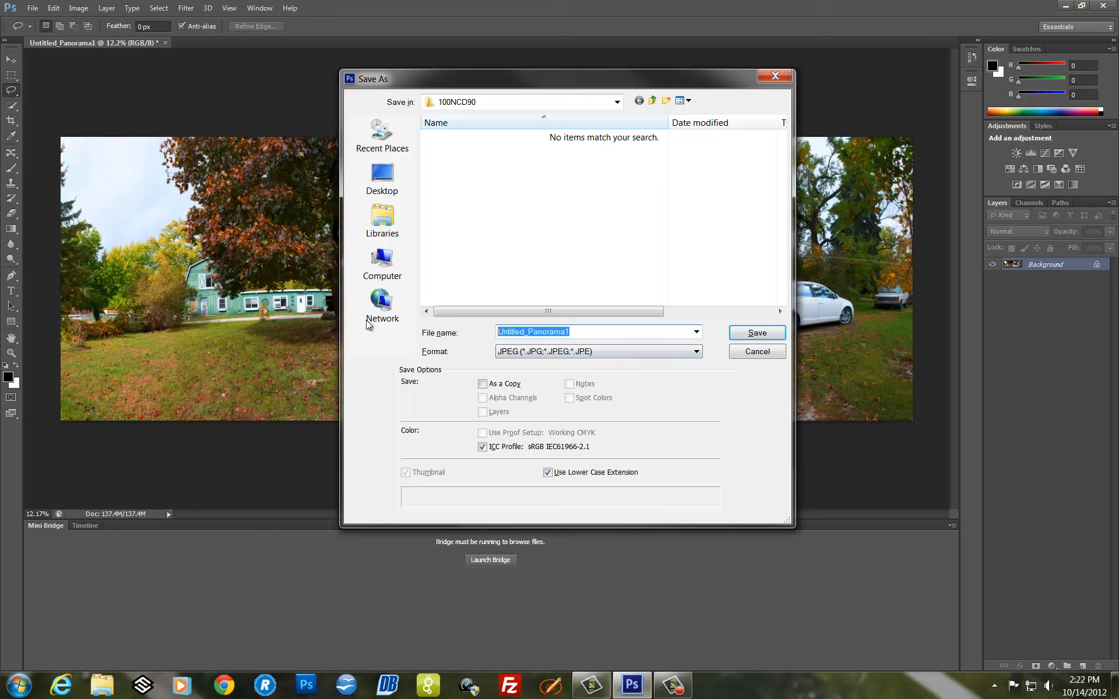
pyautogui.press('BackSpace')
pyautogui.click(382, 177)
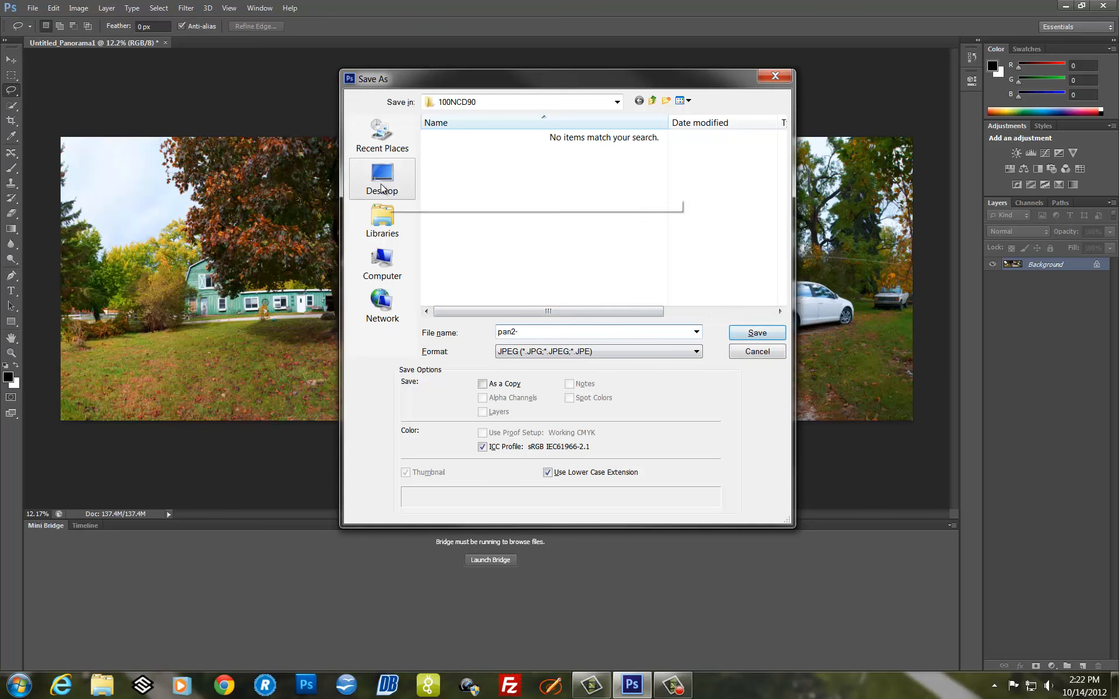
pyautogui.click(768, 331)
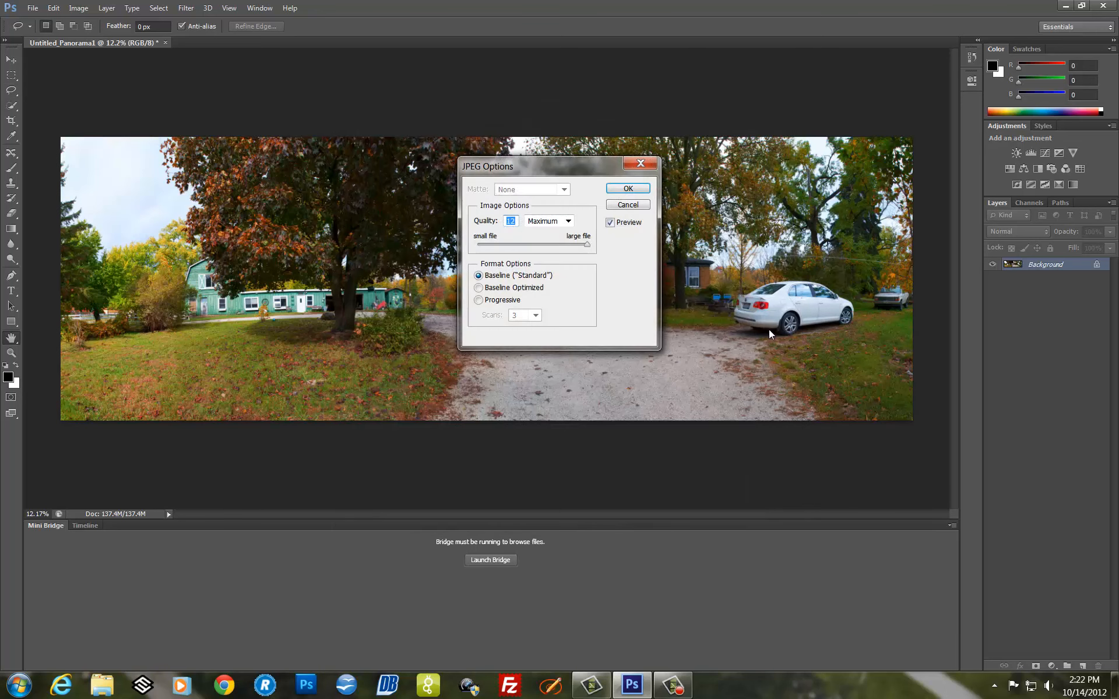
pyautogui.click(628, 189)
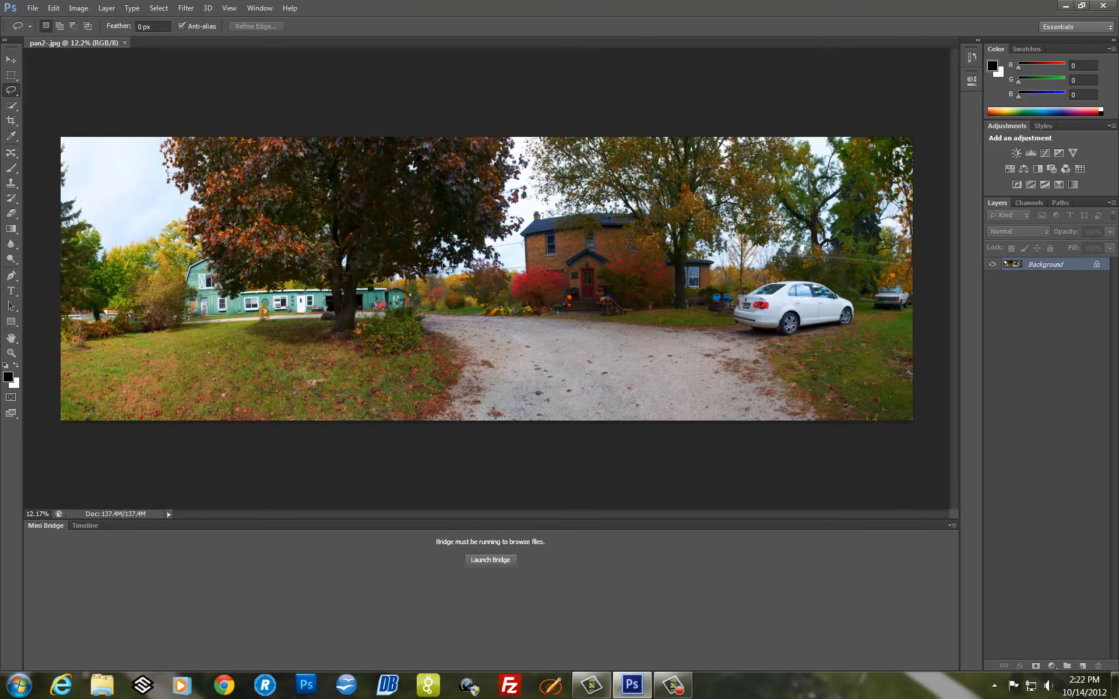
# Examine the saved panorama's detail up close, from the tree trunk and green shed across to the brick house and its surroundings.
pyautogui.press('z')
pyautogui.moveTo(347, 346); pyautogui.dragTo(427, 291)
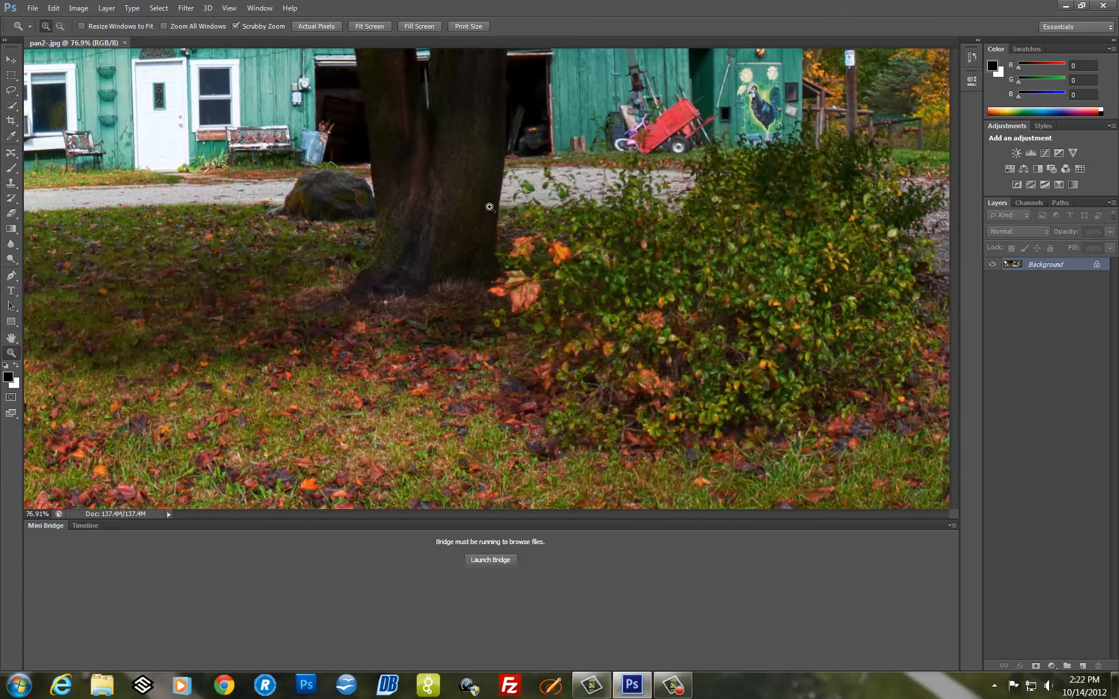
pyautogui.press('space')
pyautogui.moveTo(493, 194); pyautogui.dragTo(447, 400)
pyautogui.moveTo(613, 236); pyautogui.dragTo(310, 231)
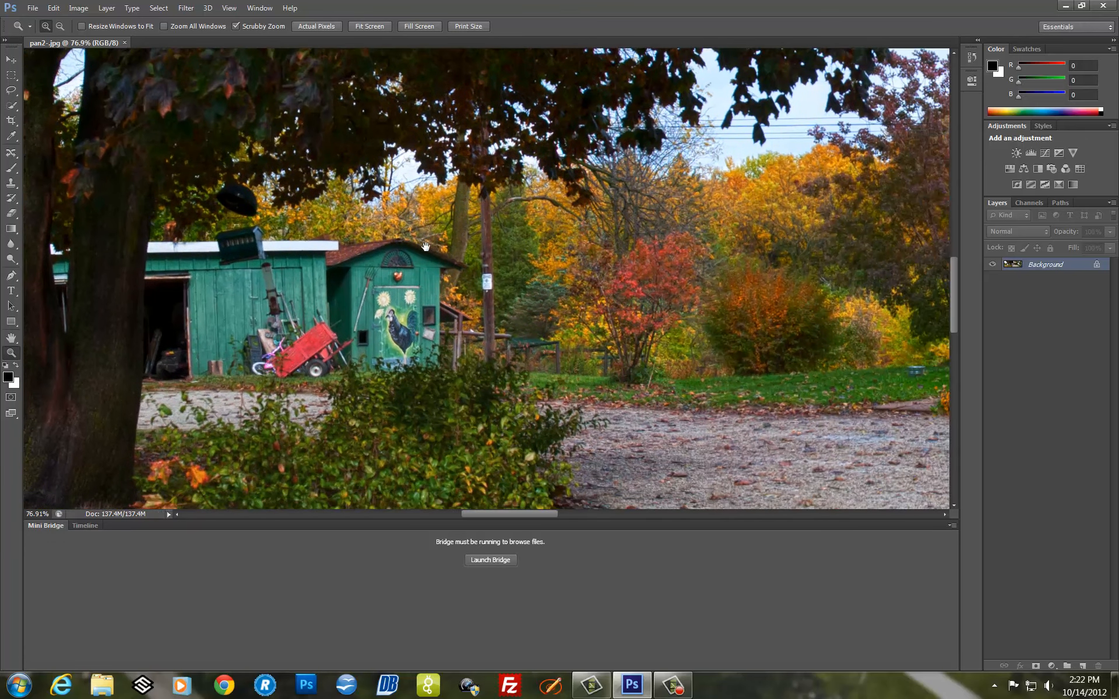
pyautogui.moveTo(760, 304); pyautogui.dragTo(480, 270)
pyautogui.moveTo(722, 294); pyautogui.dragTo(549, 268)
pyautogui.moveTo(856, 269); pyautogui.dragTo(681, 316)
pyautogui.moveTo(886, 283); pyautogui.dragTo(702, 362)
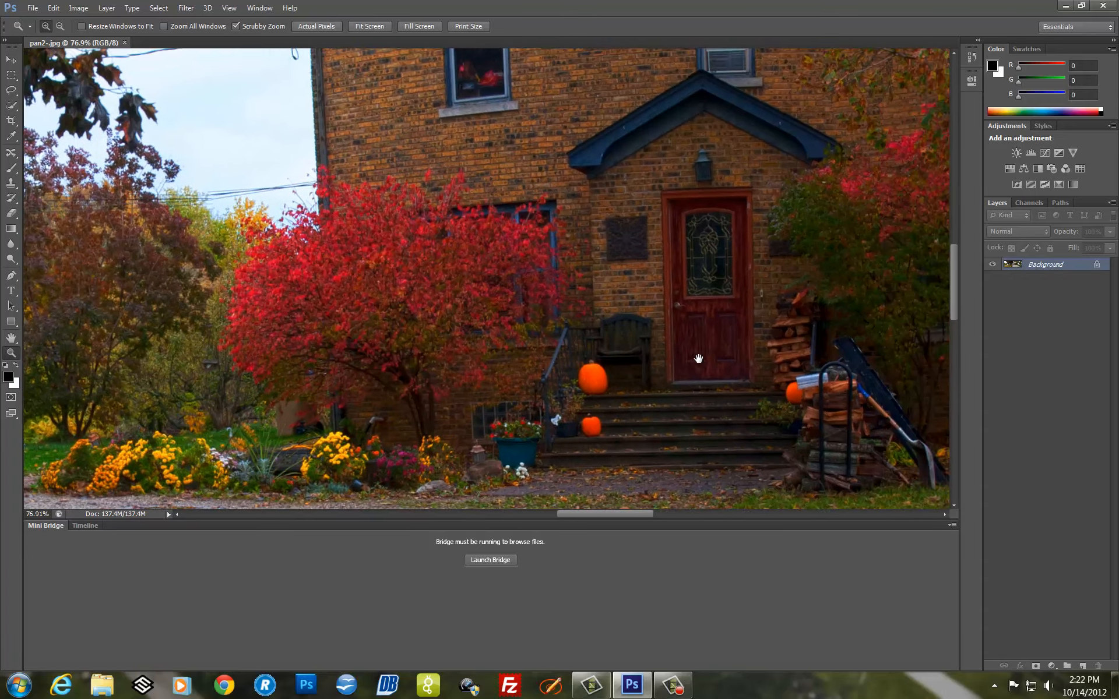
pyautogui.moveTo(933, 297); pyautogui.dragTo(499, 319)
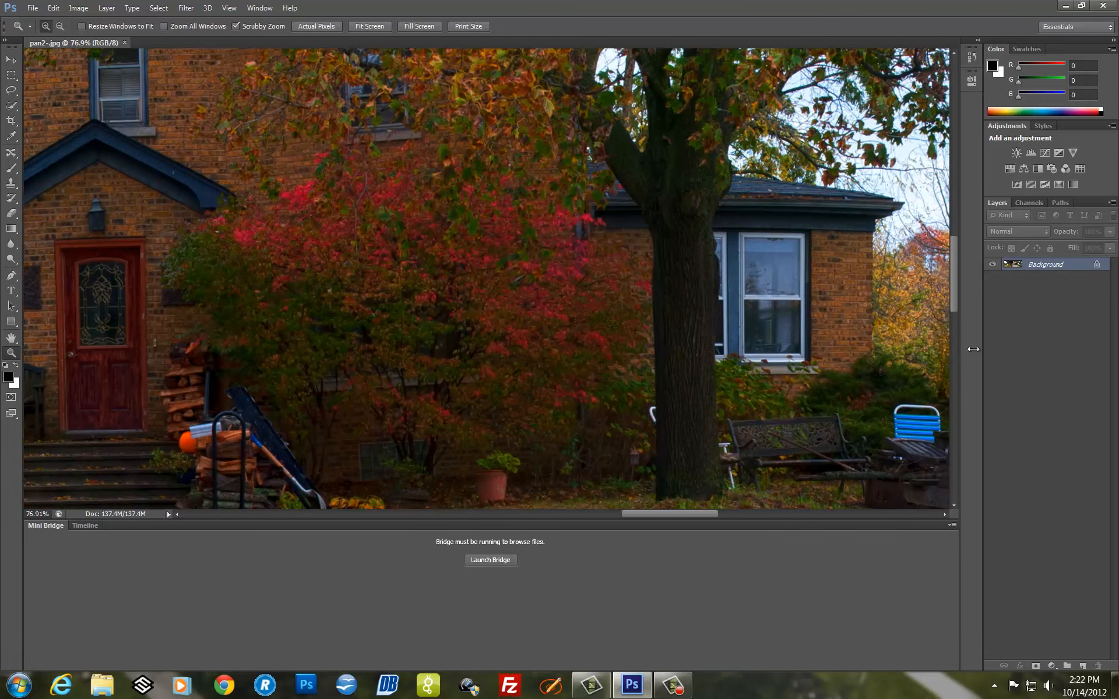
pyautogui.keyDown('alt'); pyautogui.click(696, 311); pyautogui.keyUp('alt')
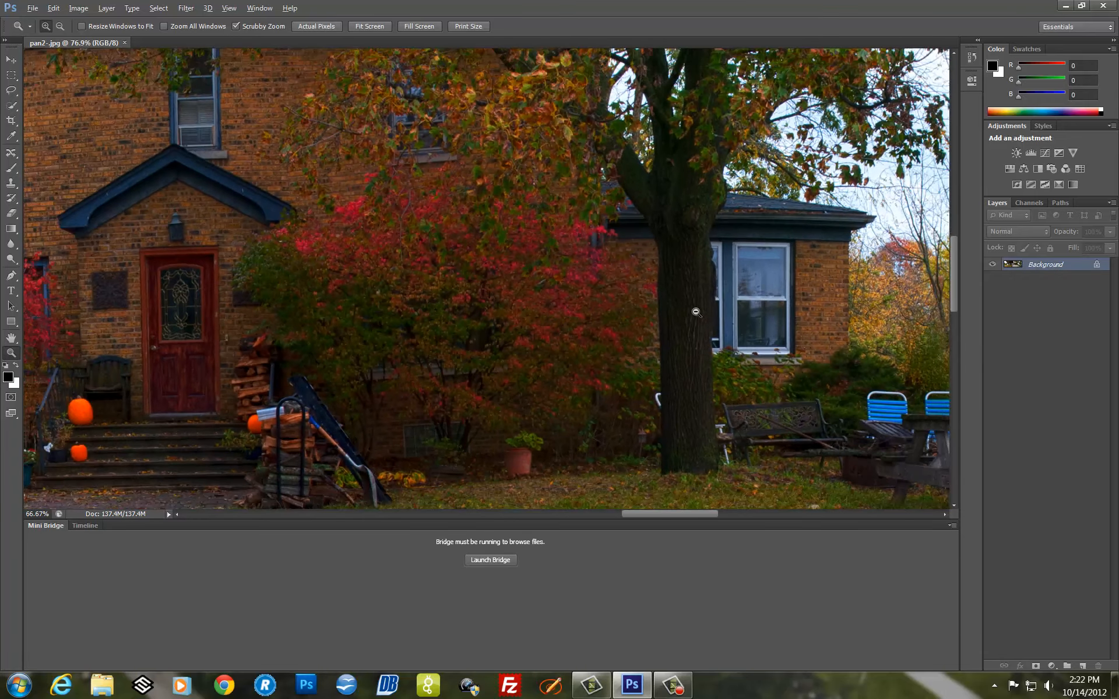
pyautogui.keyDown('alt'); pyautogui.click(696, 312); pyautogui.keyUp('alt')
pyautogui.keyDown('alt'); pyautogui.click(696, 312); pyautogui.keyUp('alt')
pyautogui.keyDown('alt'); pyautogui.click(696, 312); pyautogui.keyUp('alt')
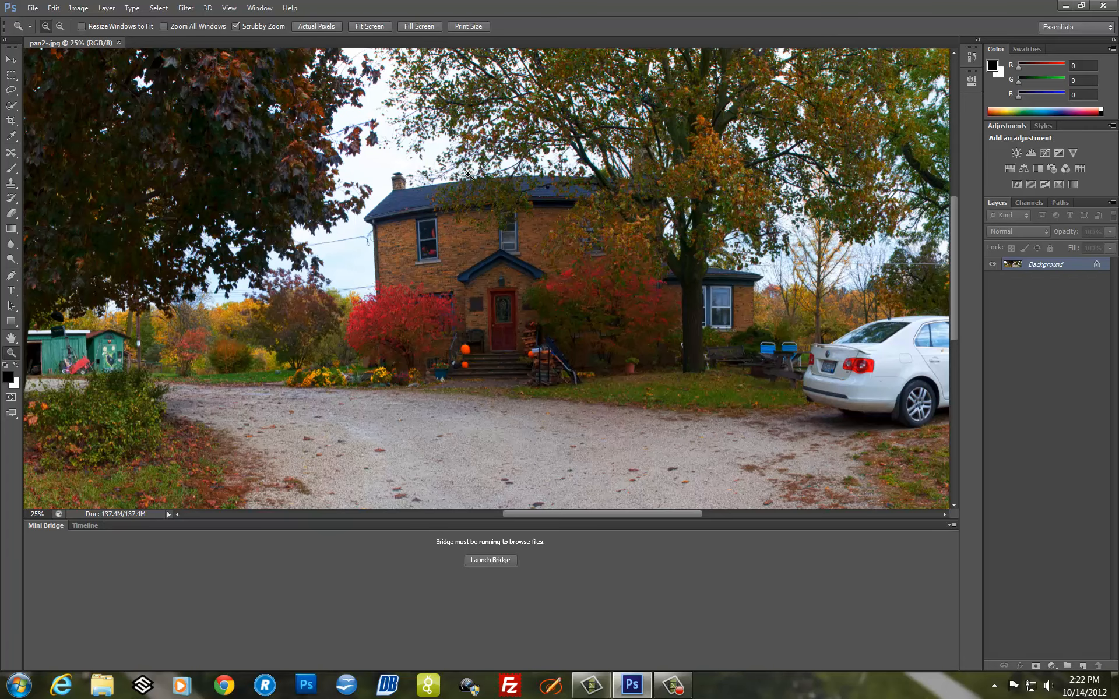